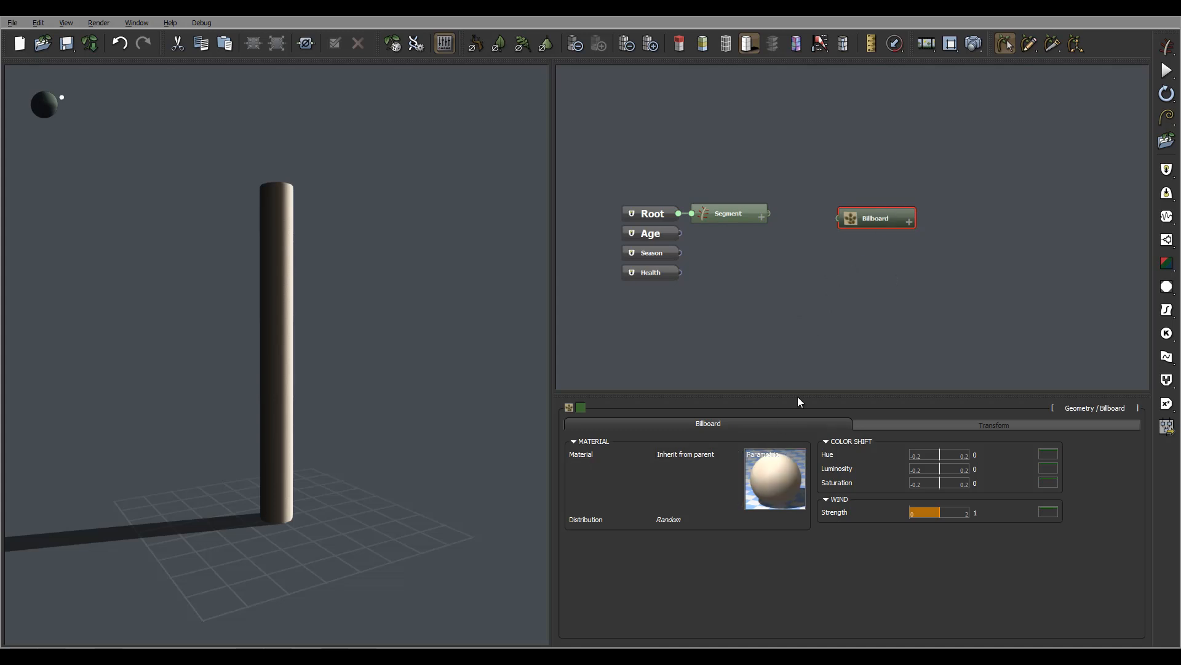
Open the Billboard's material for editing and set its coloring mode to Mapped picture.
mouse_move(774, 478)
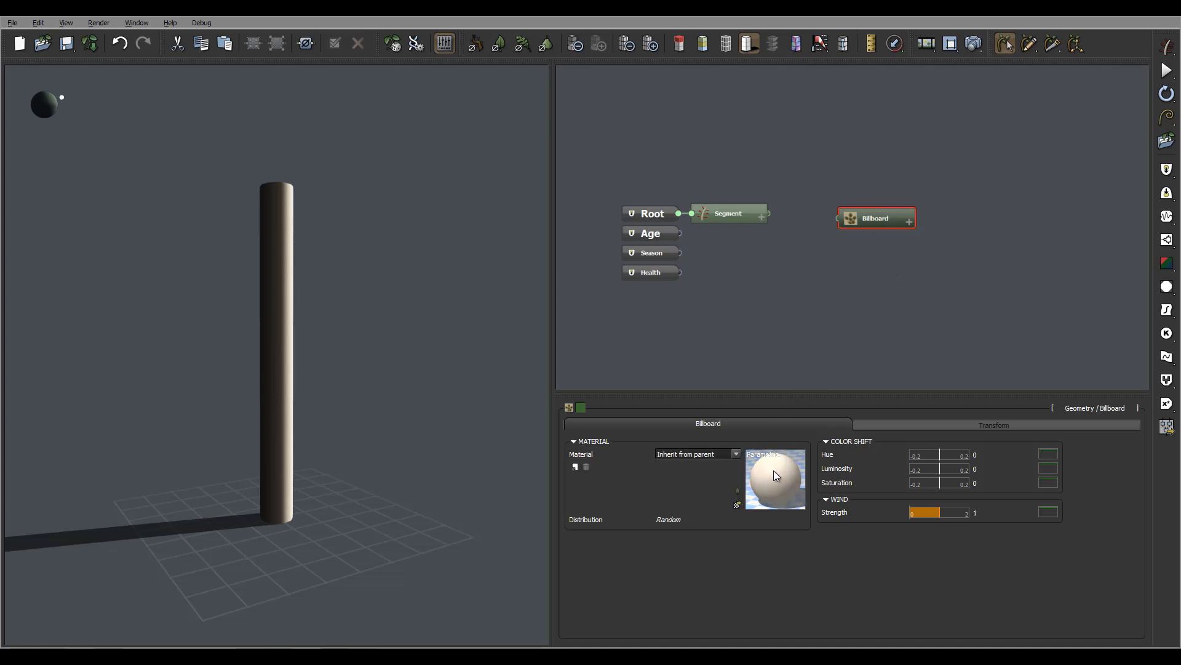
click(766, 489)
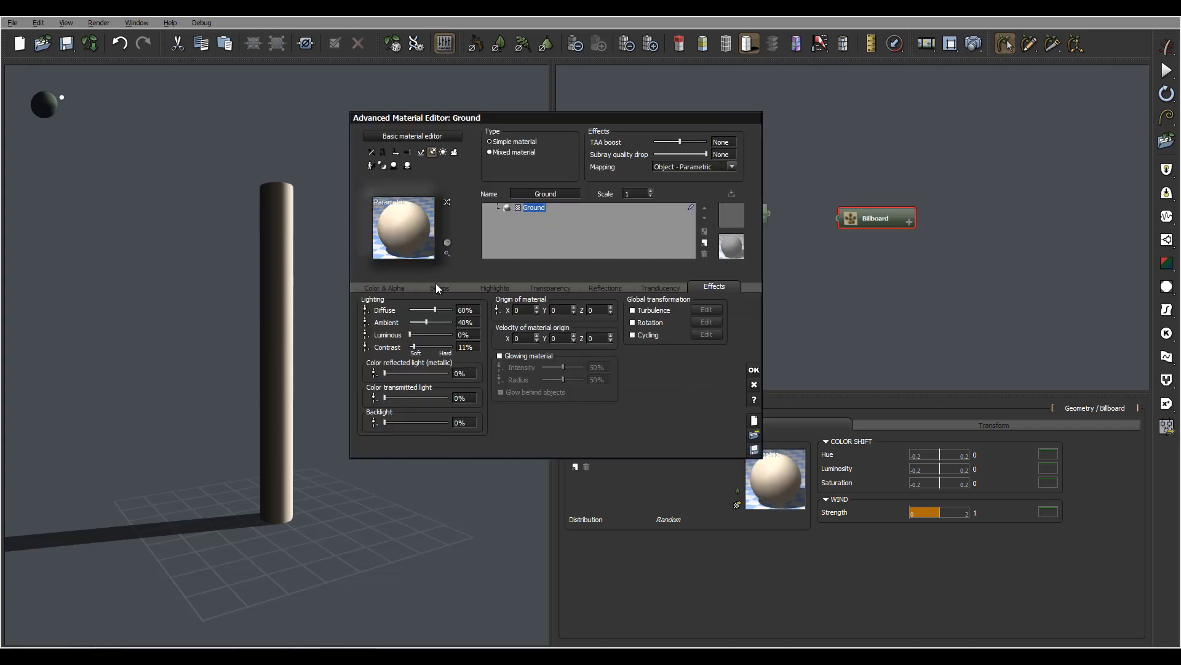
click(380, 288)
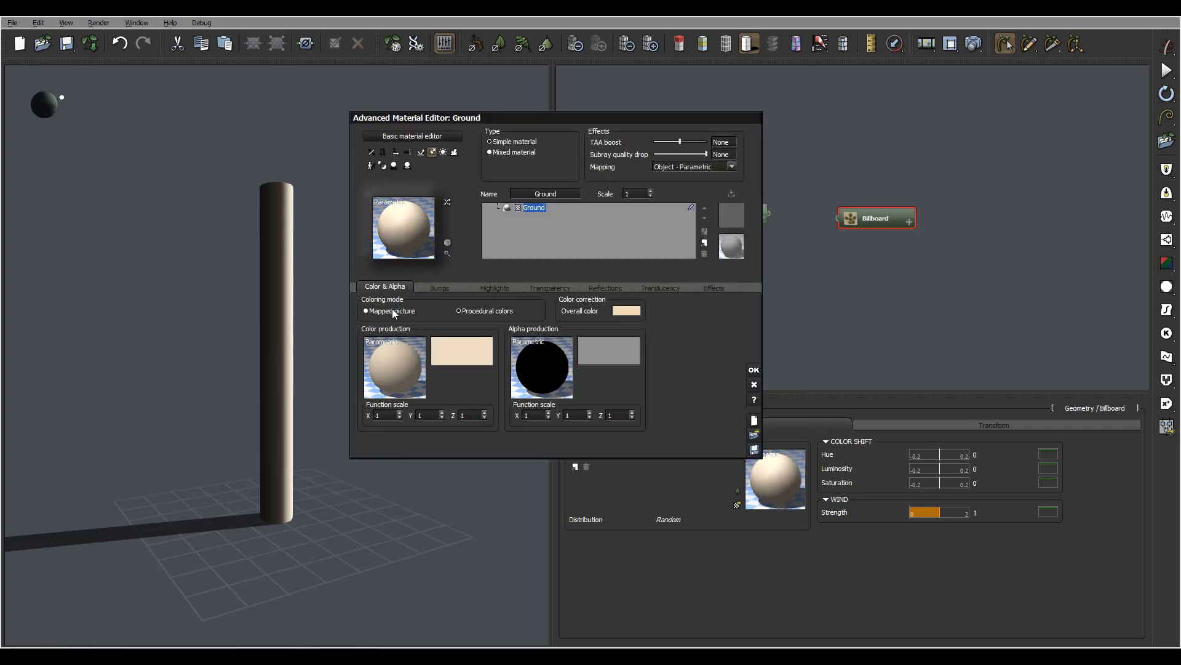
click(392, 310)
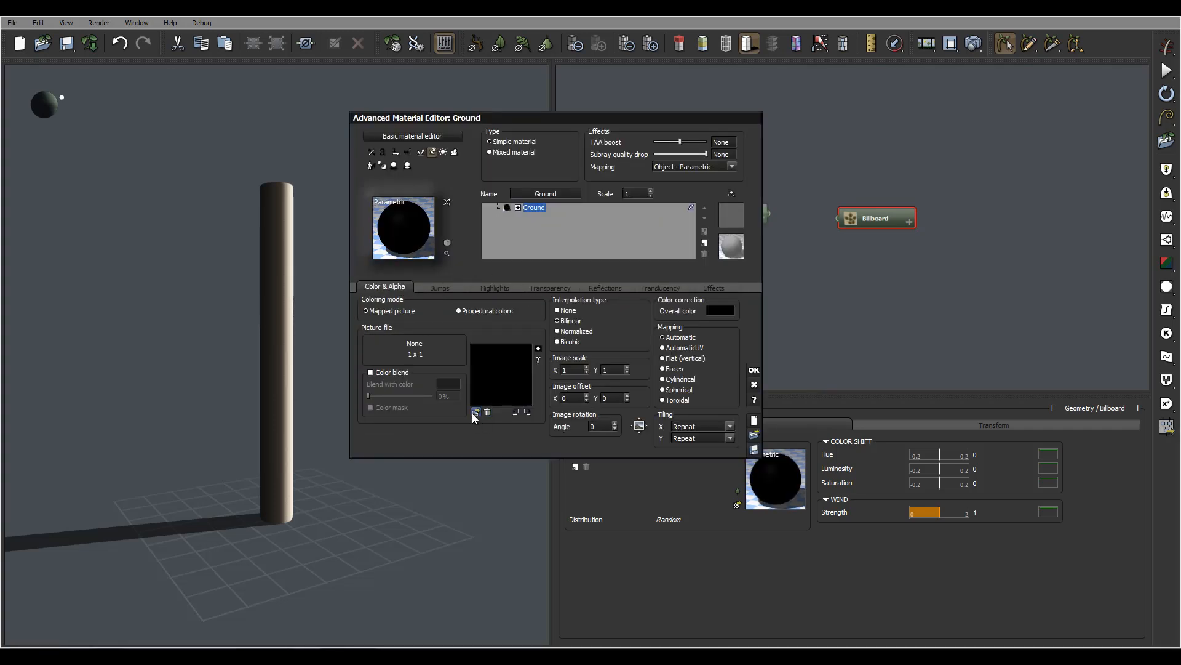
Load l1.png as a single color picture, use its alpha as material transparency, and accept the material.
click(476, 411)
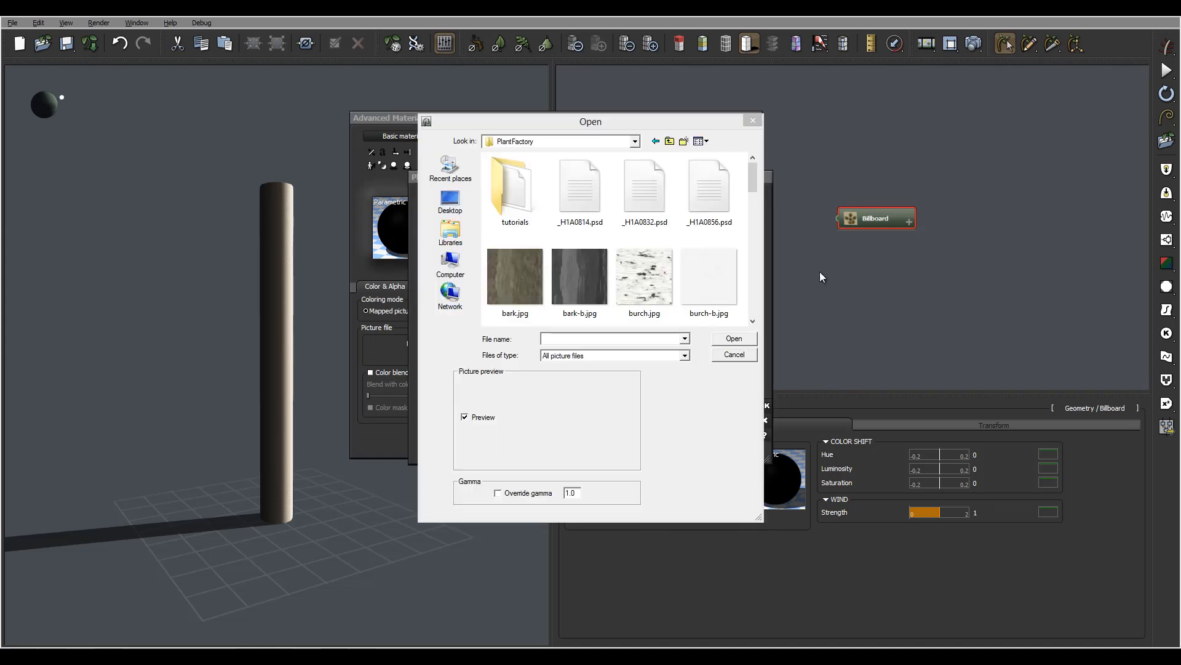
scroll(756, 283, down, 5)
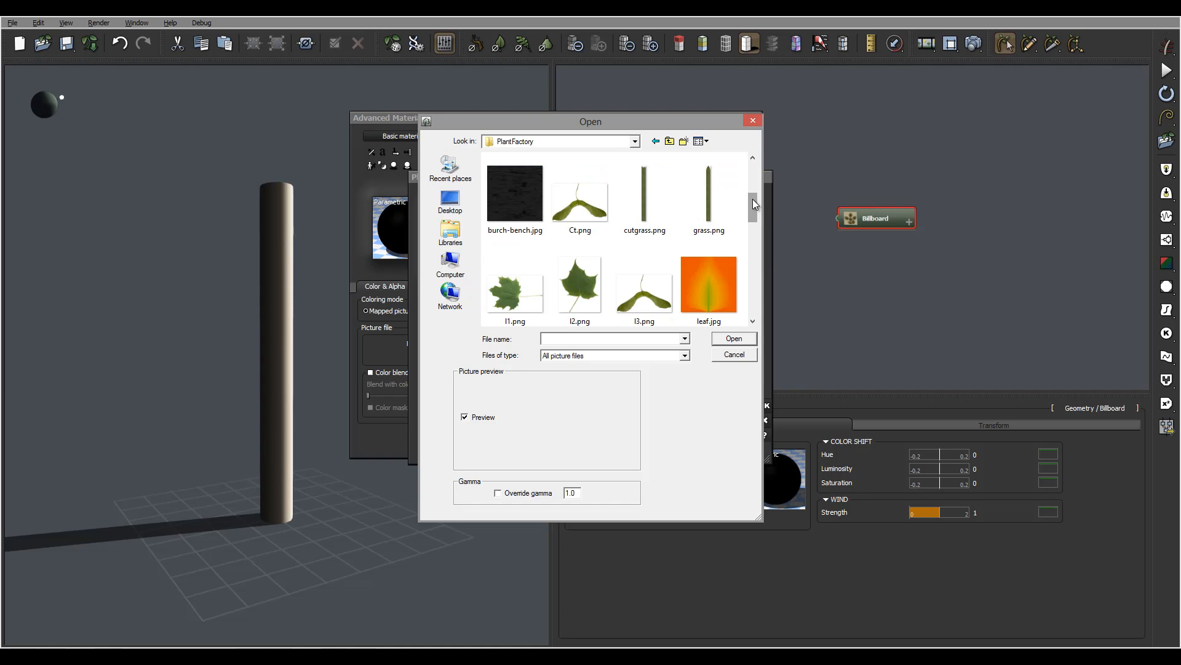
click(545, 289)
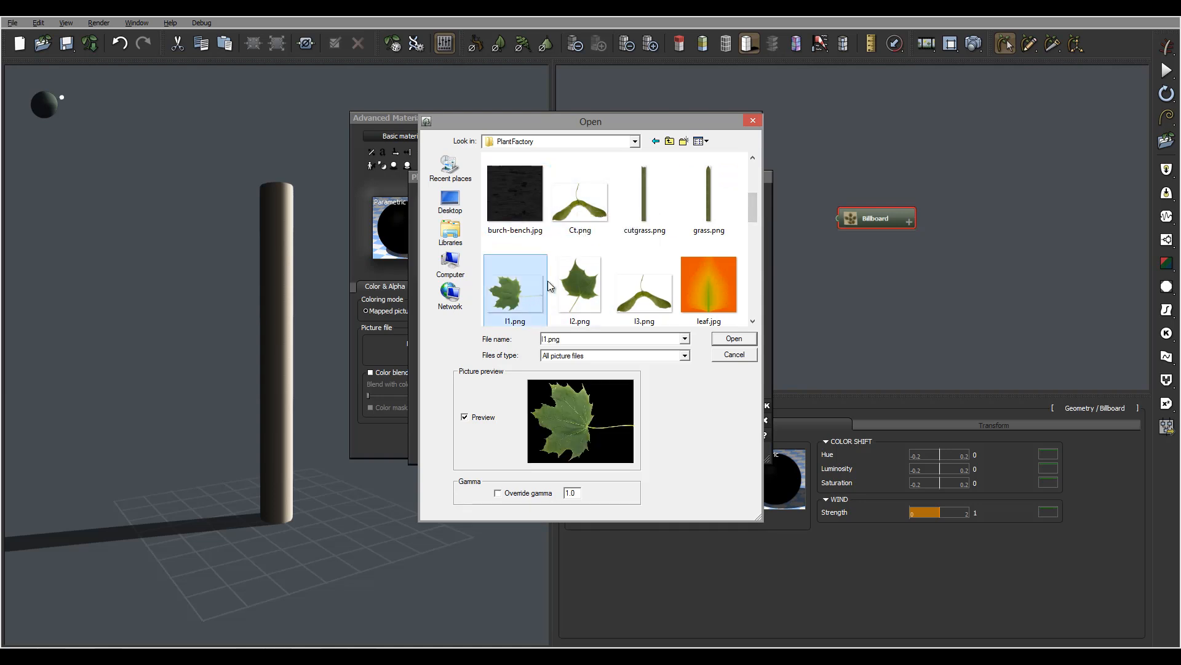
click(734, 339)
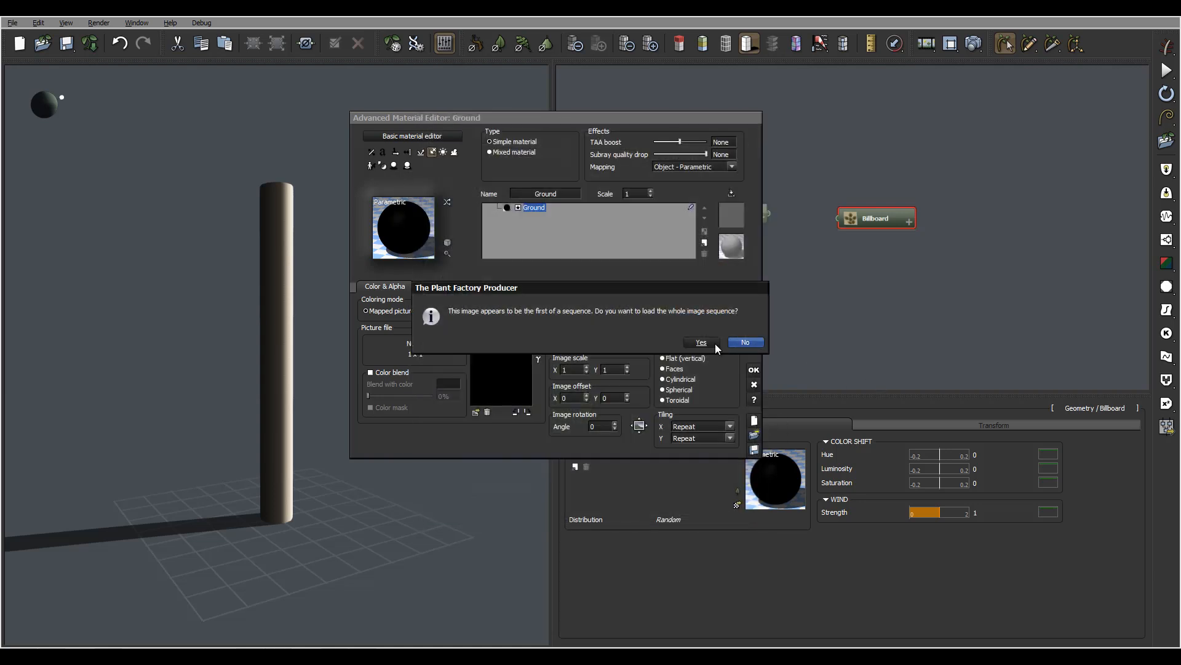
click(745, 342)
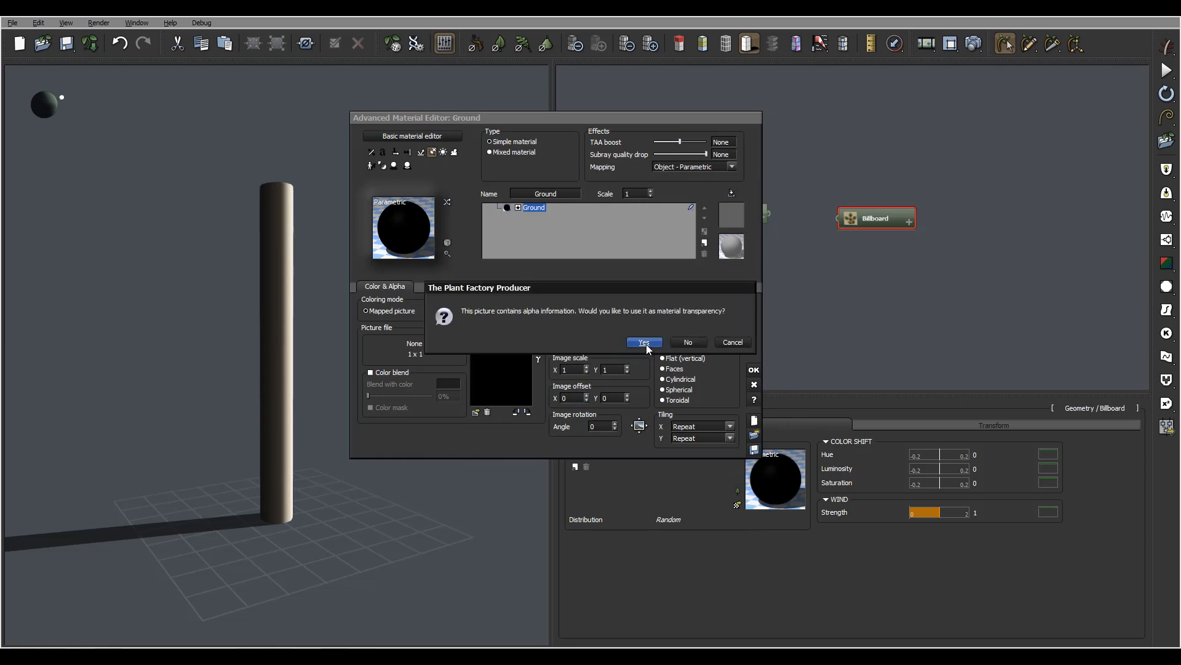
click(646, 345)
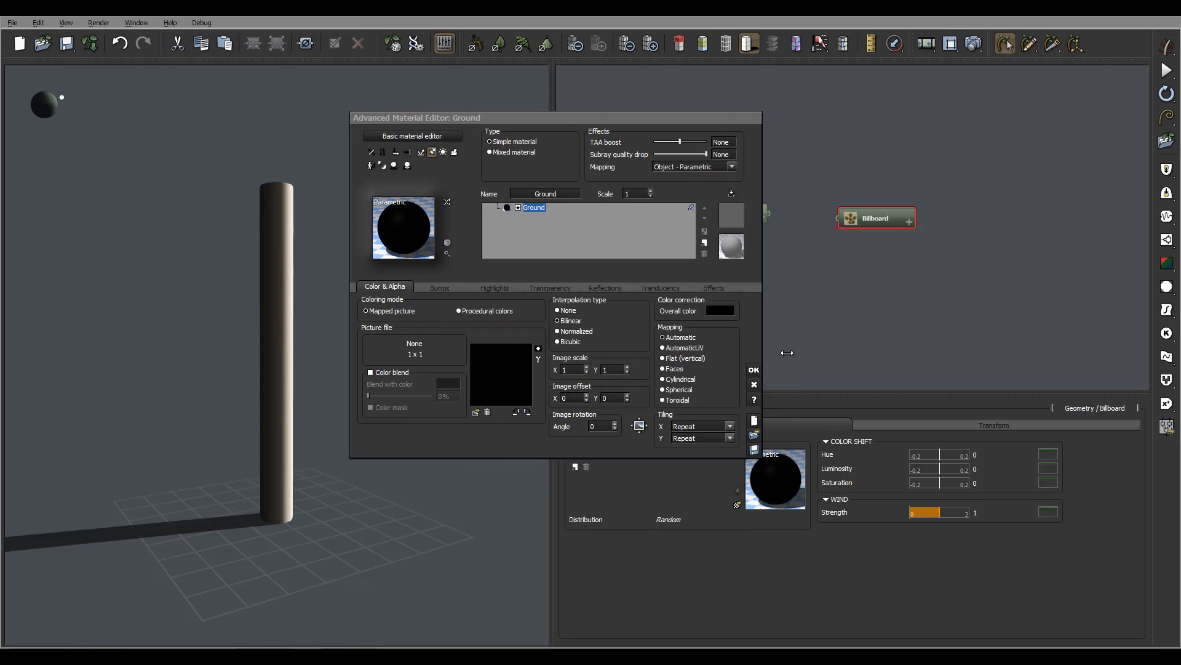
click(754, 371)
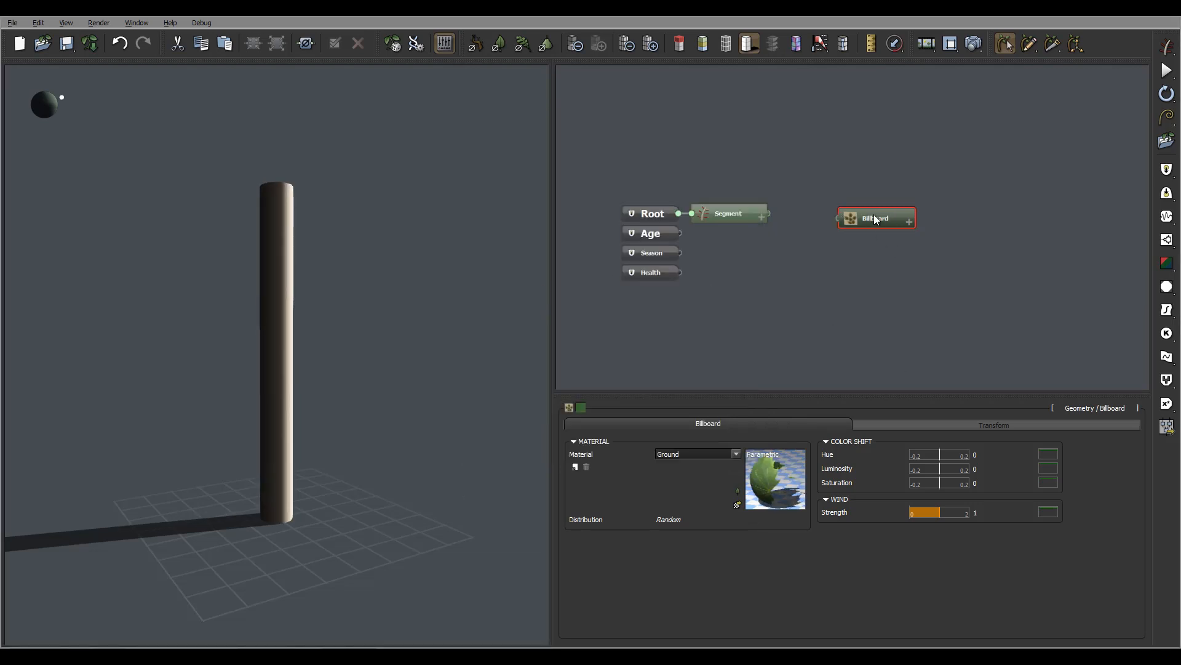
Connect the Billboard node to the Segment's output and set the Segment's inherit ratio to 10%.
drag(837, 219, 768, 215)
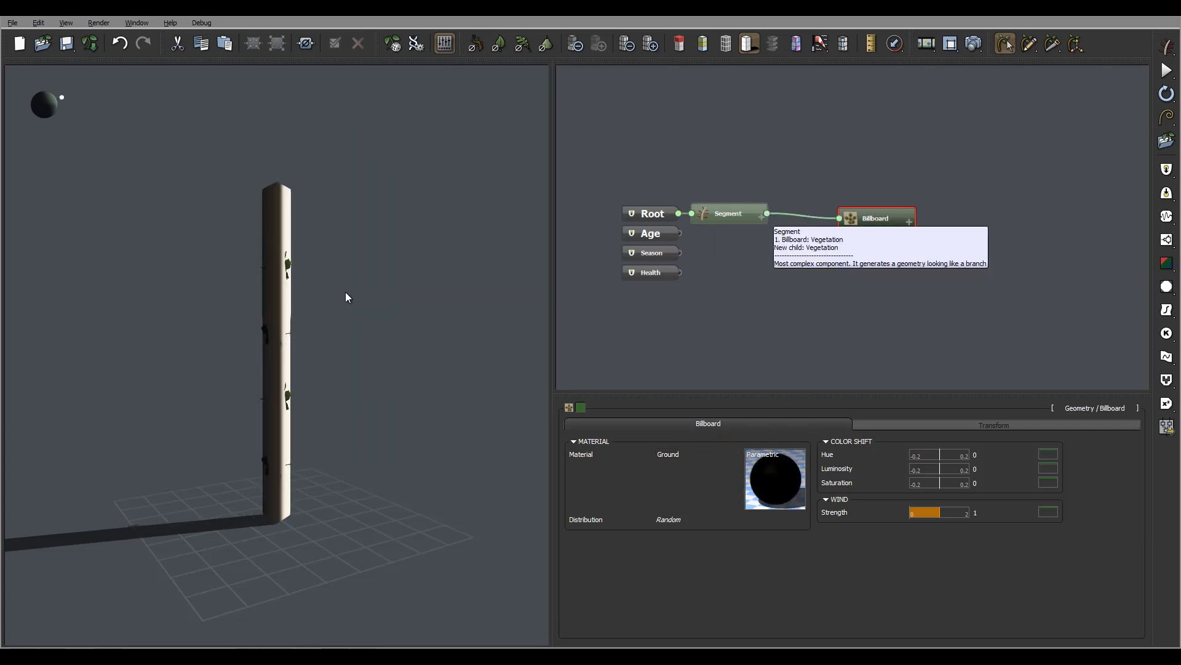
drag(296, 291, 343, 292)
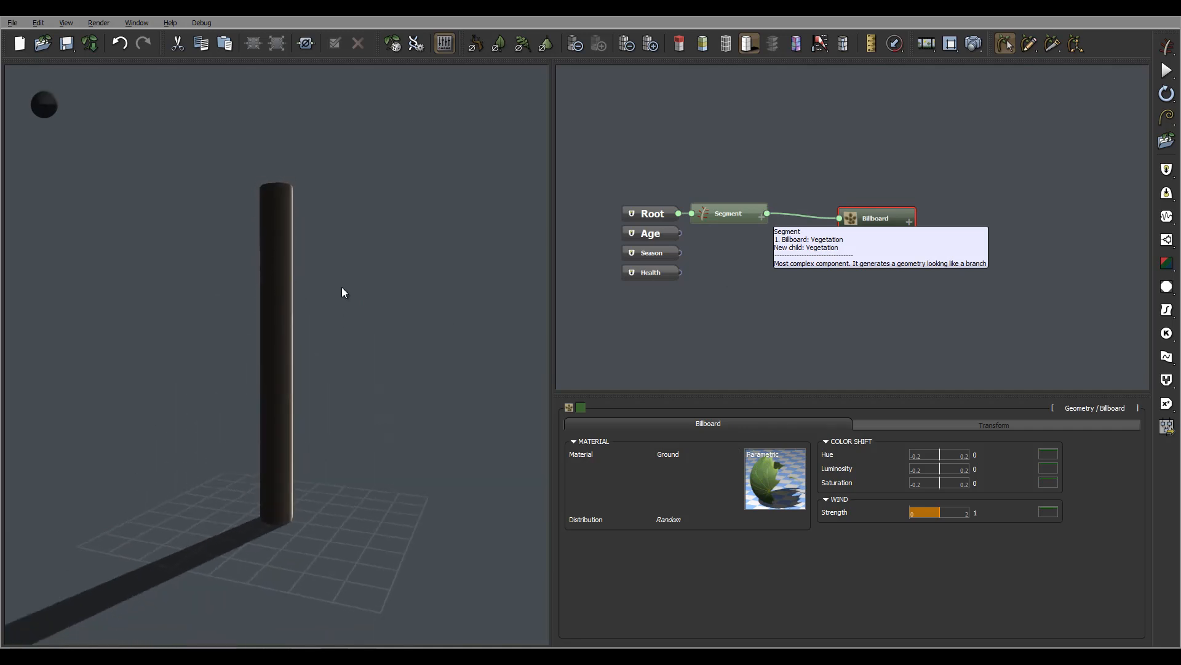
click(721, 211)
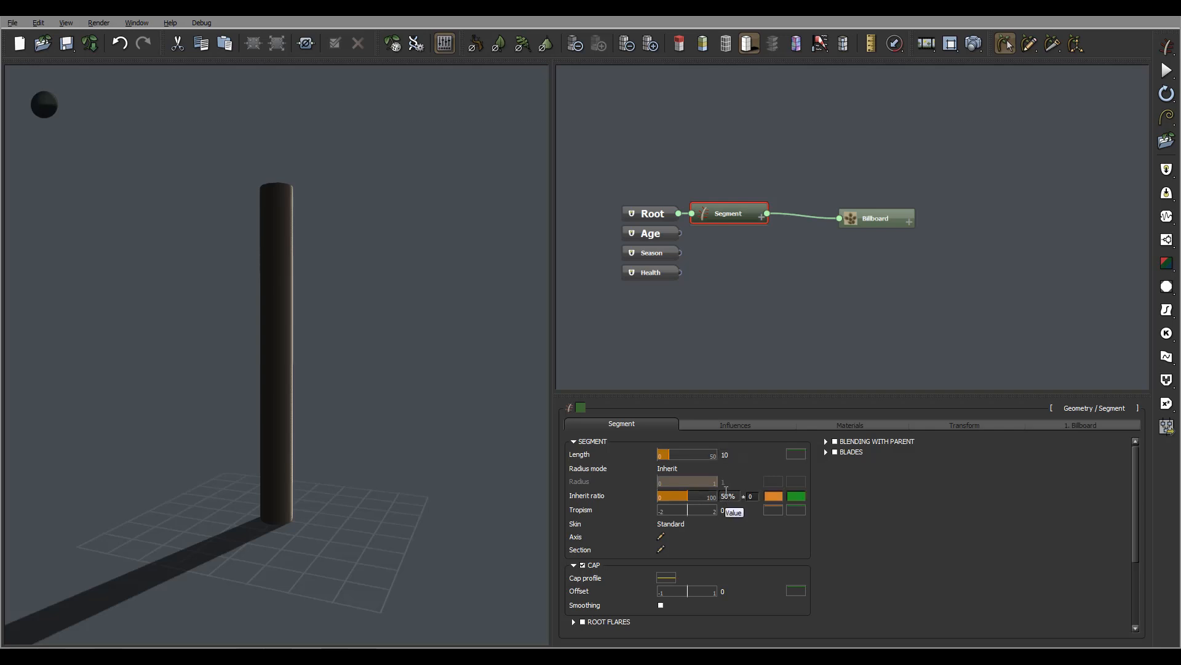
click(741, 497)
text(10)
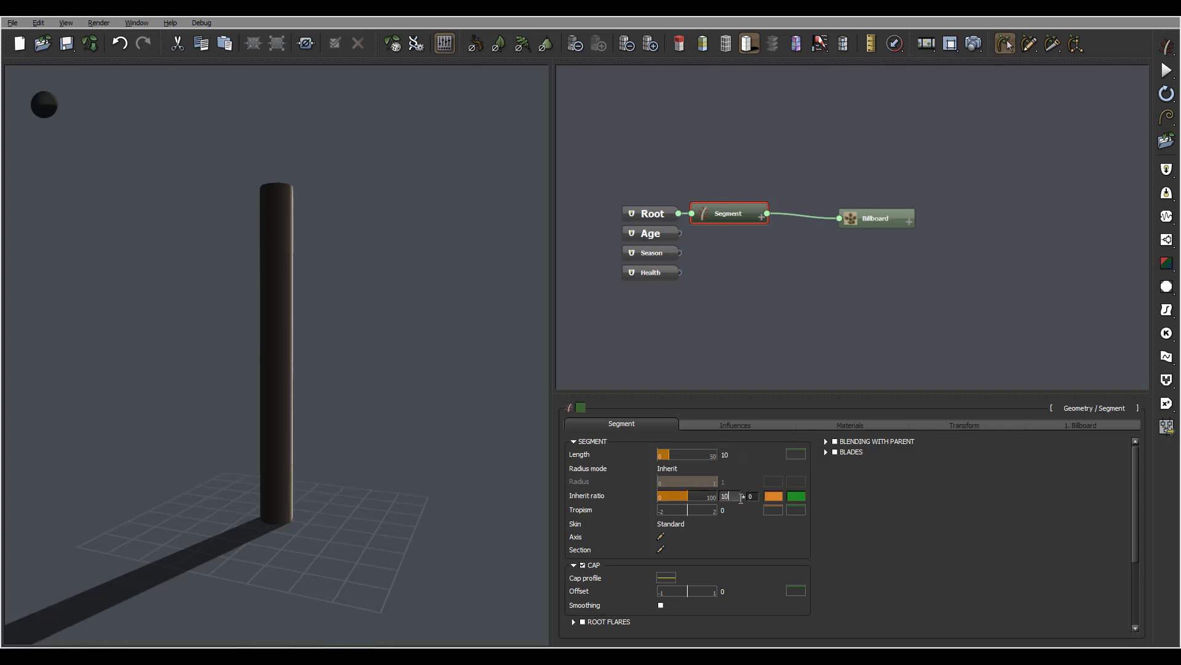
key(Return)
right_drag(348, 352, 399, 354)
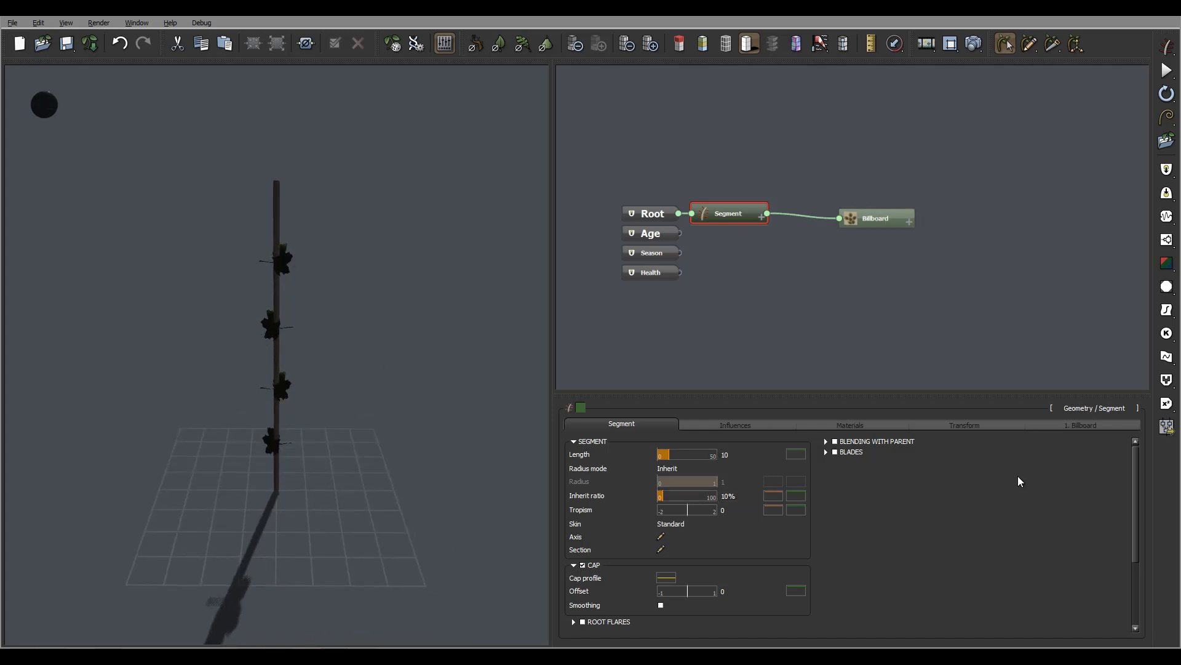
Set the number of billboards distributed along the Segment to 12.
click(1073, 425)
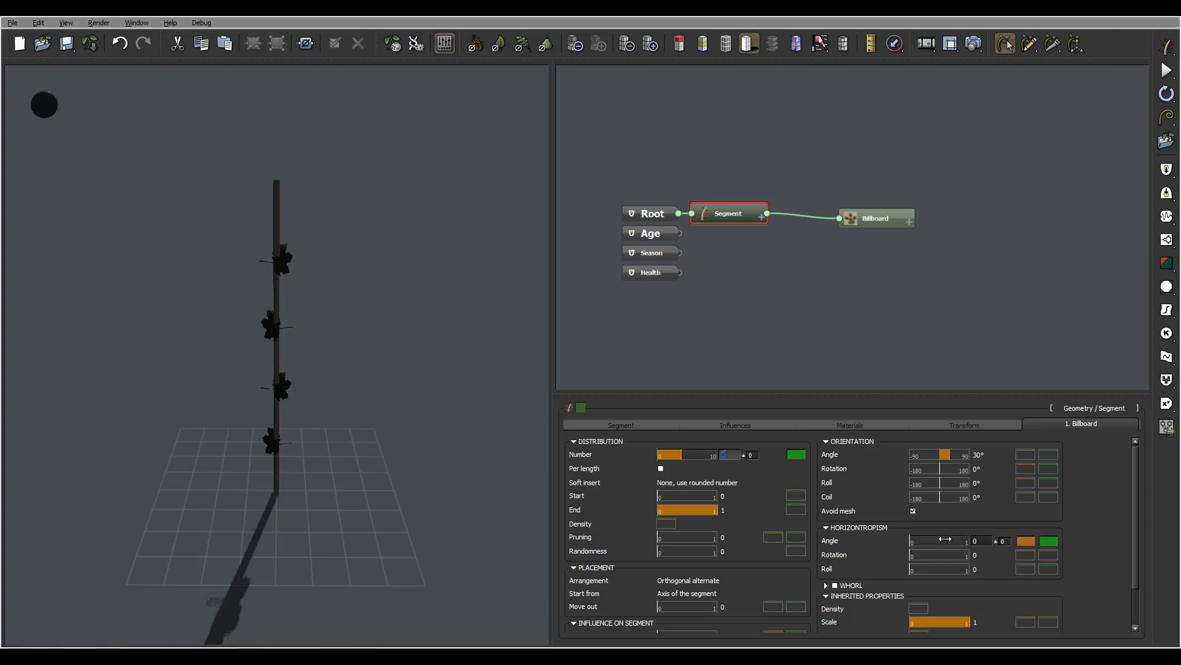
key(Return)
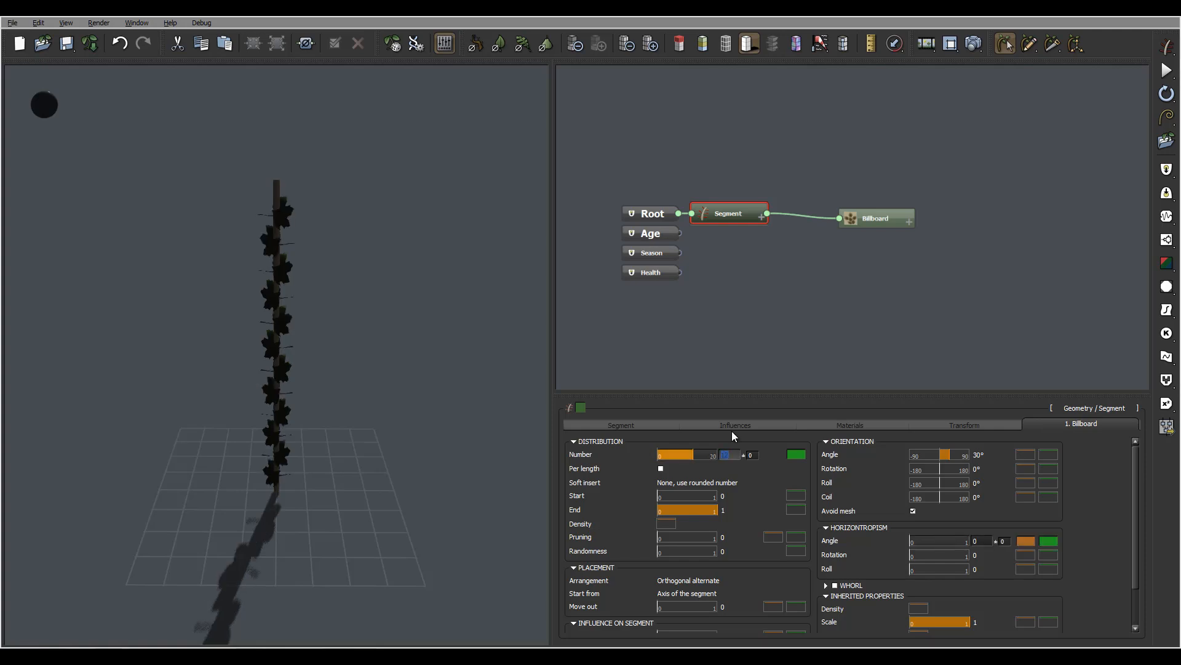
drag(358, 360, 349, 333)
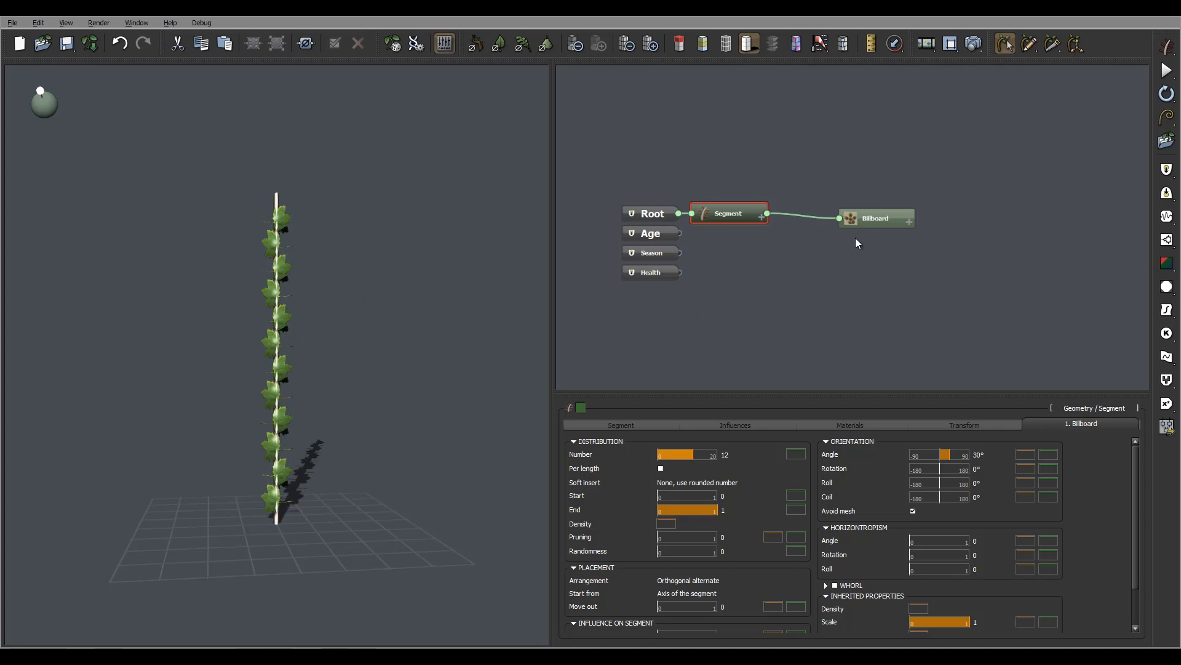
In the Billboard's Leaf Editor, place the hooking point at the stem's end, at X 1 and Y 0.447.
click(888, 214)
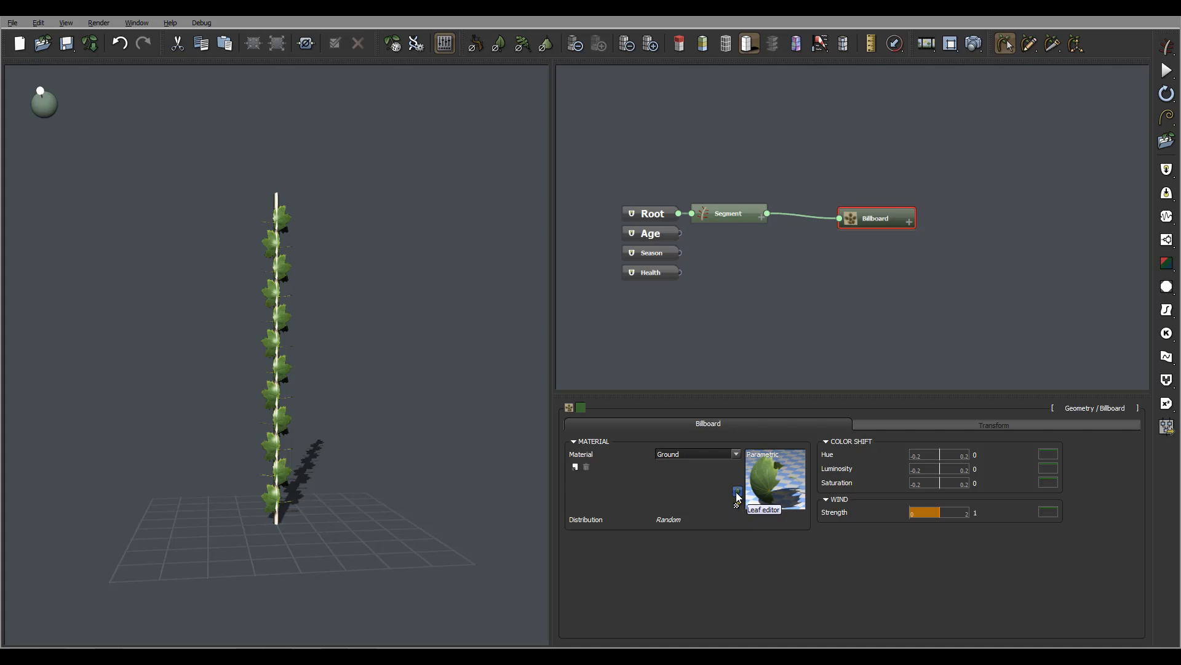
click(738, 492)
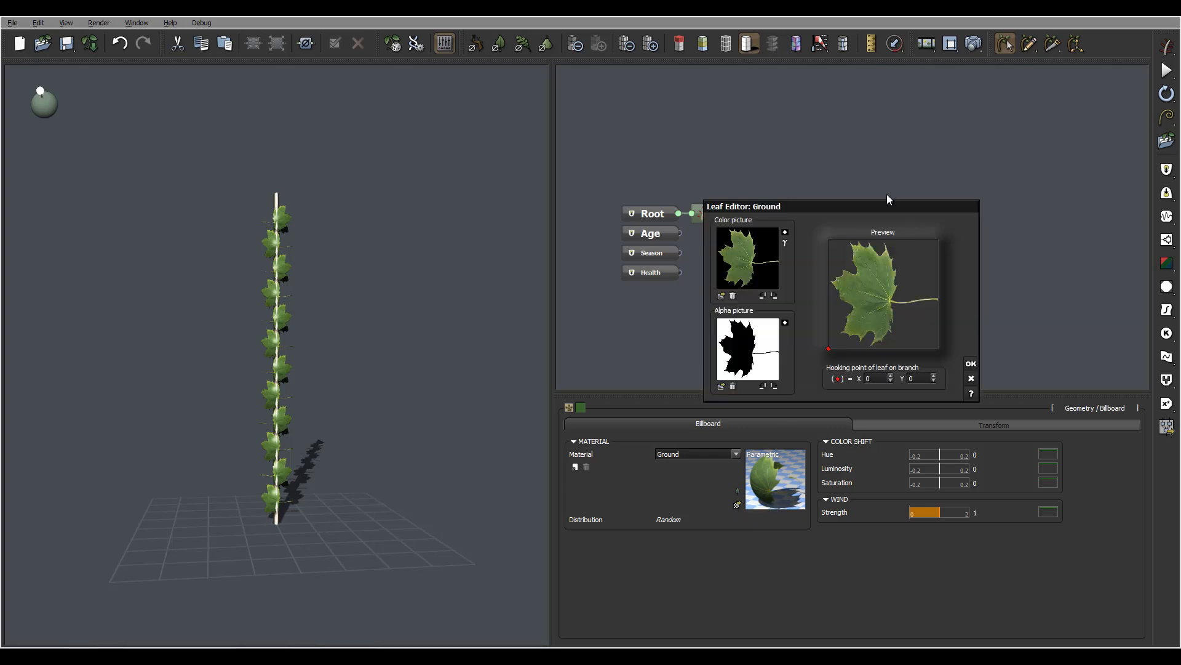
mouse_move(829, 350)
mouse_down()
mouse_move(929, 325)
mouse_move(939, 302)
mouse_up()
click(971, 363)
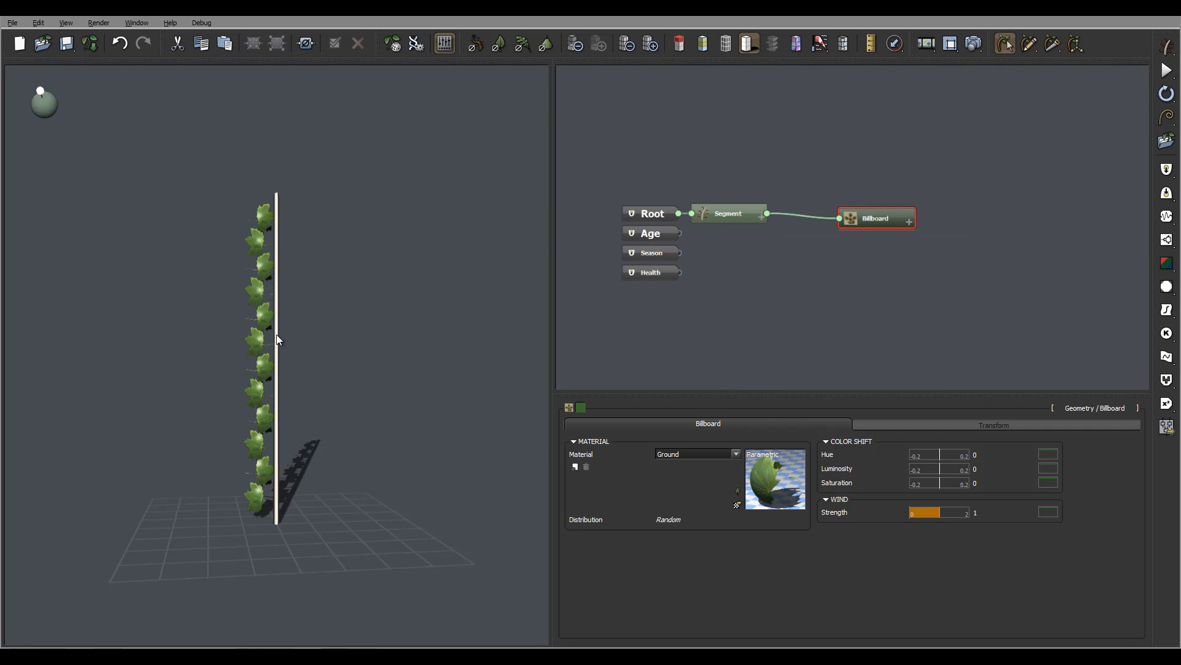
mouse_move(294, 339)
mouse_down()
mouse_move(312, 416)
mouse_move(313, 338)
mouse_up()
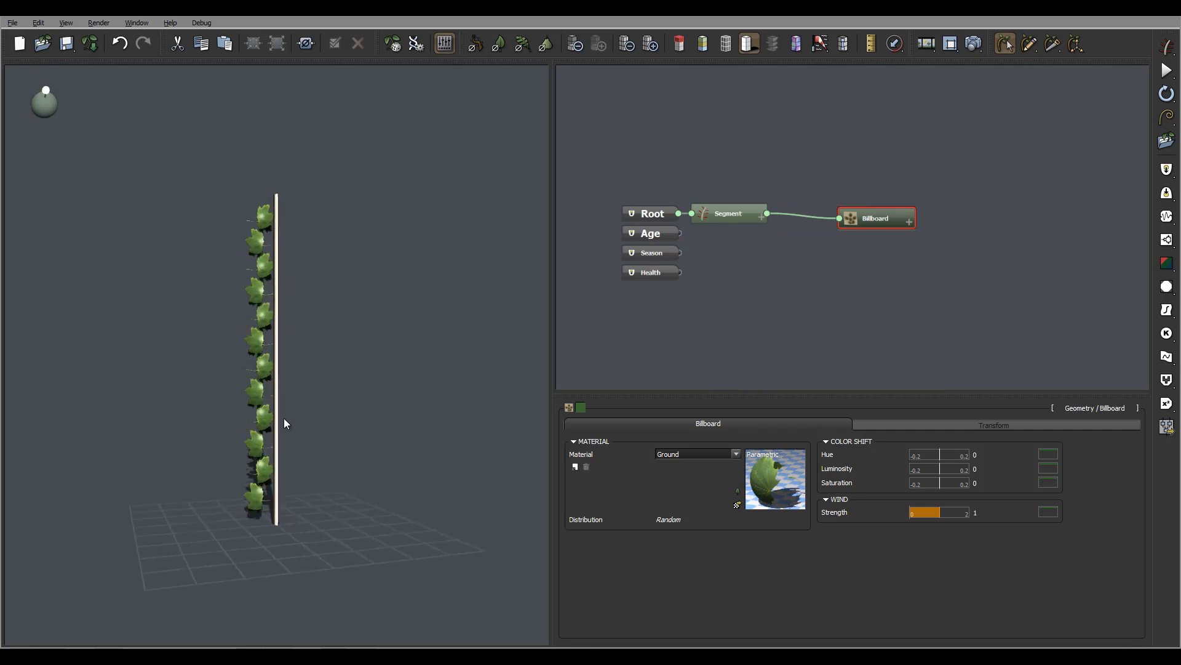
drag(284, 424, 296, 475)
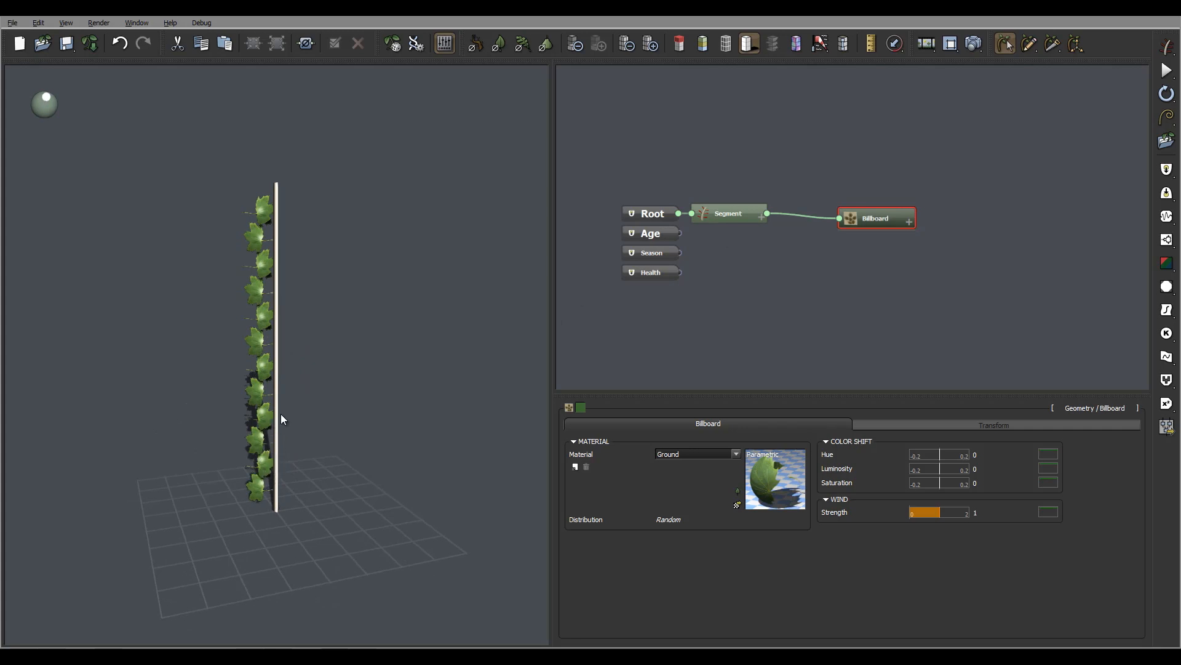
Rotate the leaf's color and alpha pictures so the stem points down, and move the hooking point to the stem's lower end.
double_click(754, 486)
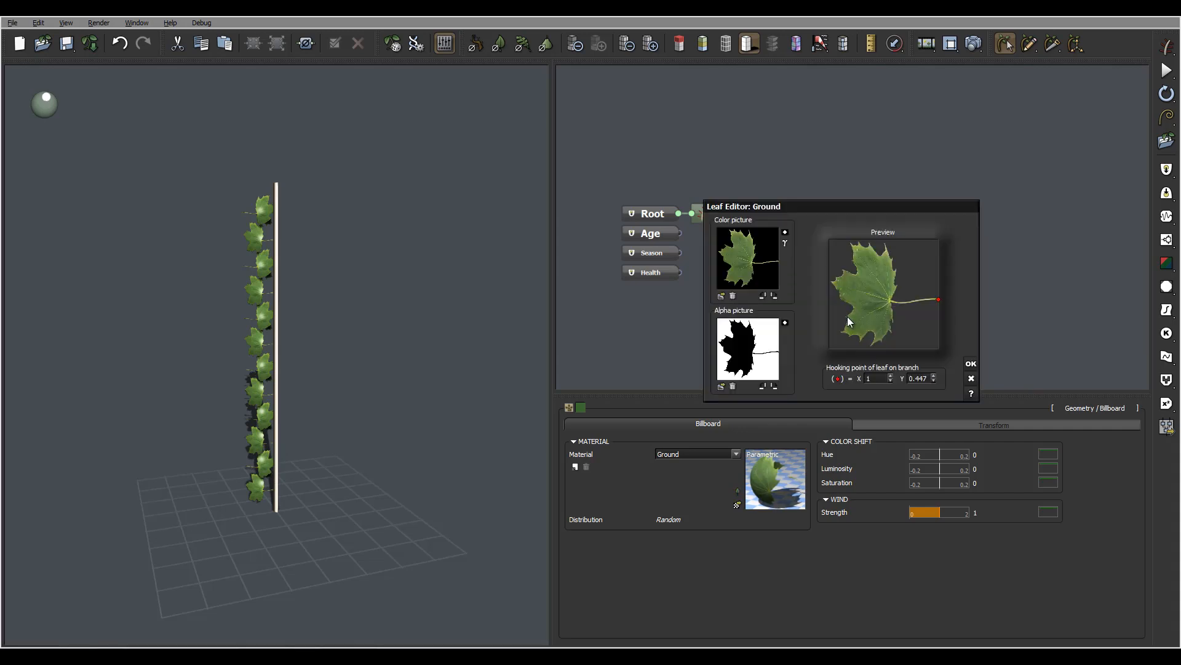
click(775, 297)
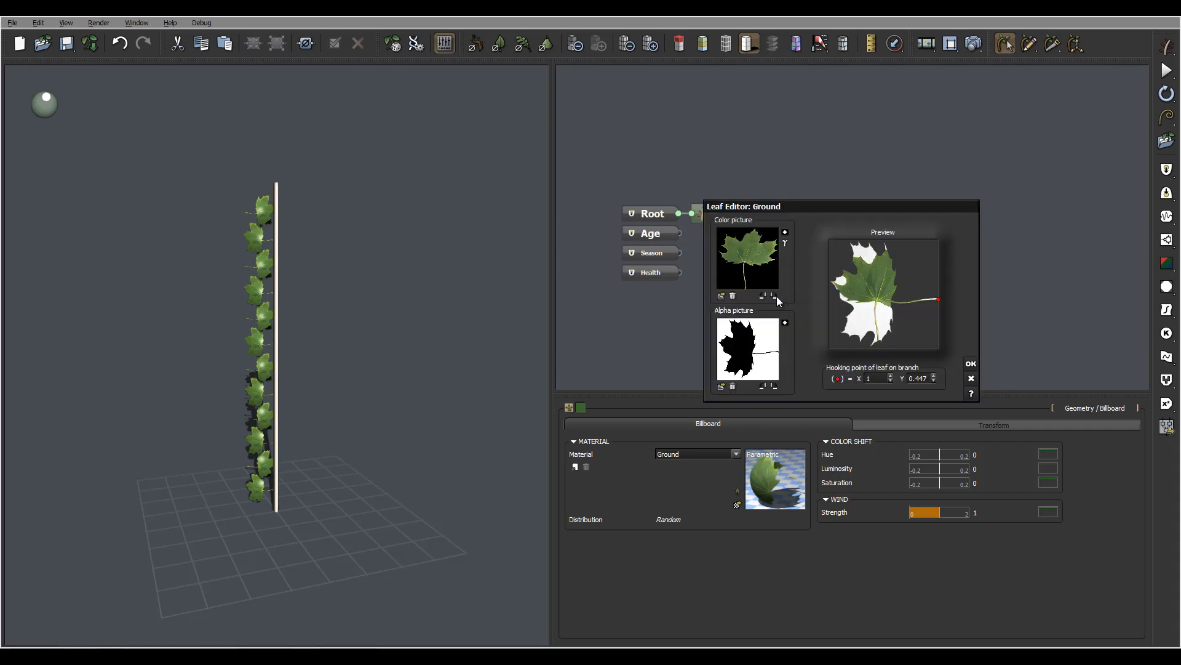
click(773, 386)
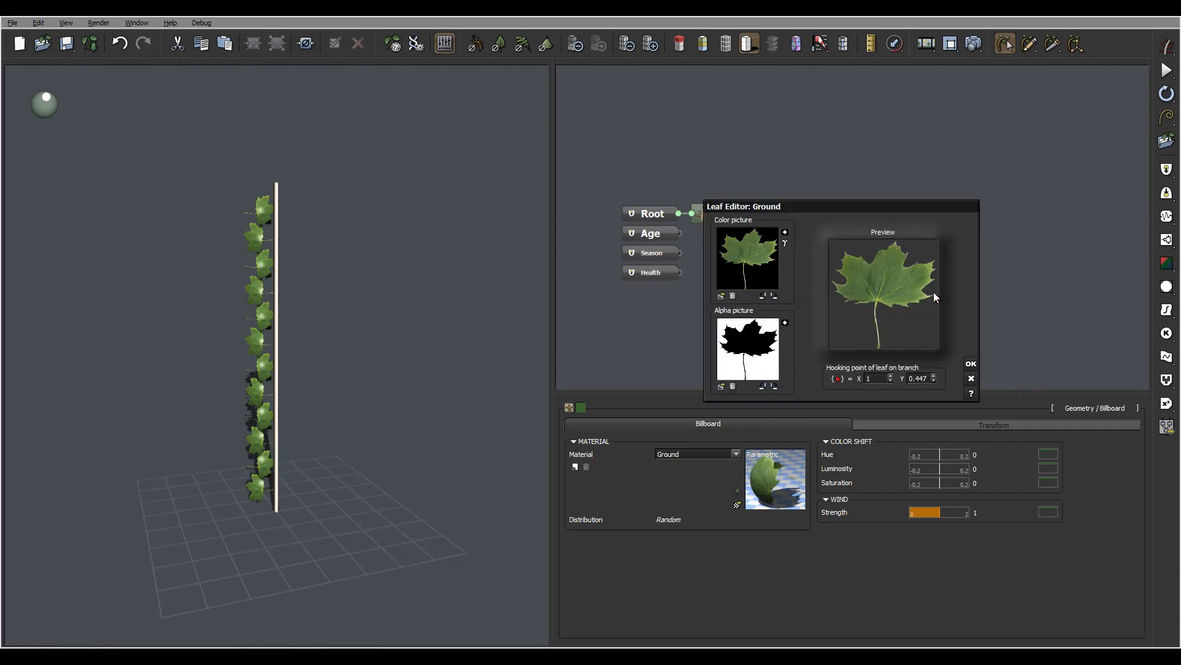
drag(939, 299, 893, 336)
click(971, 363)
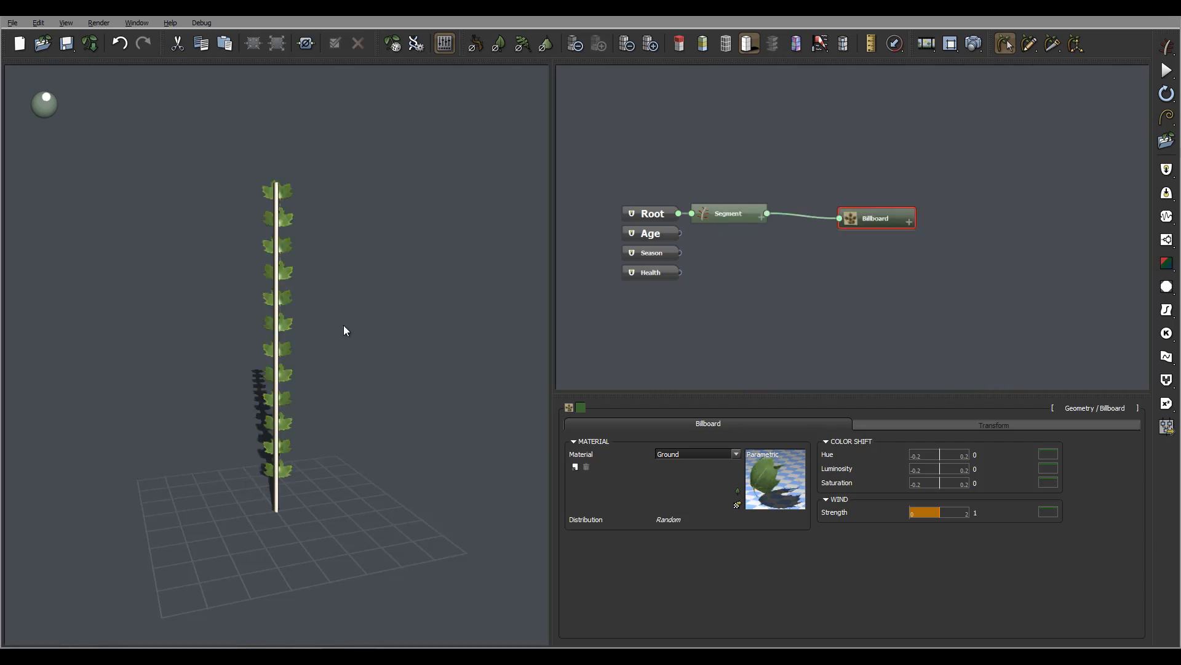
drag(320, 352, 356, 388)
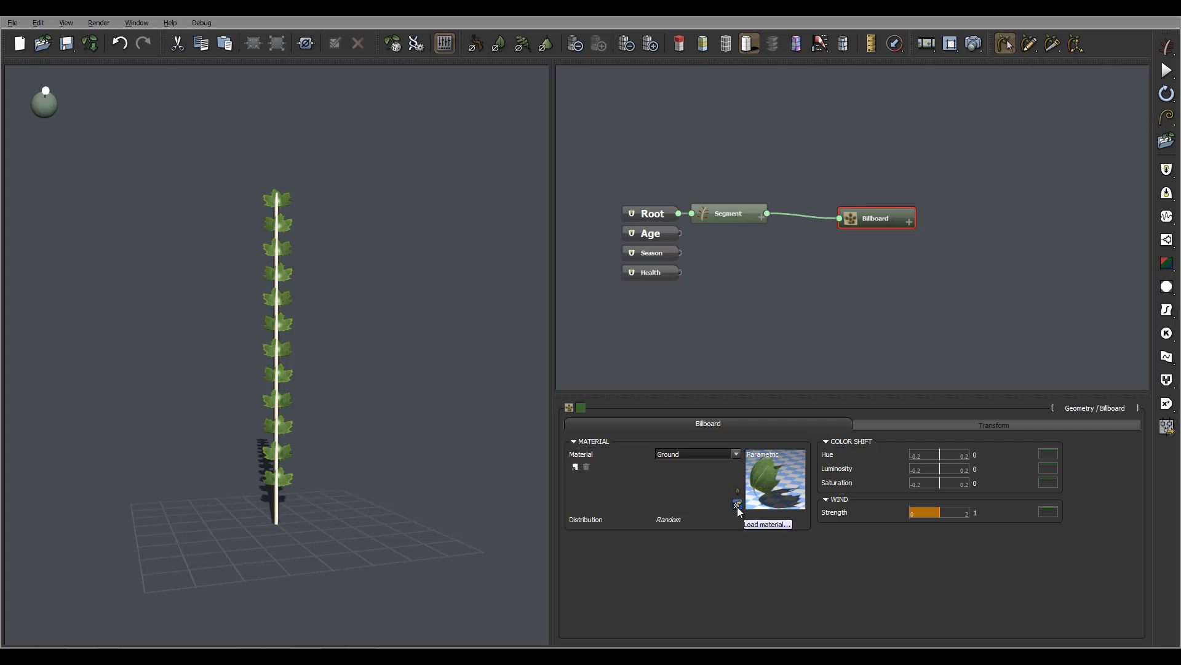
Rename the Billboard's Ground material as "leaf".
click(736, 454)
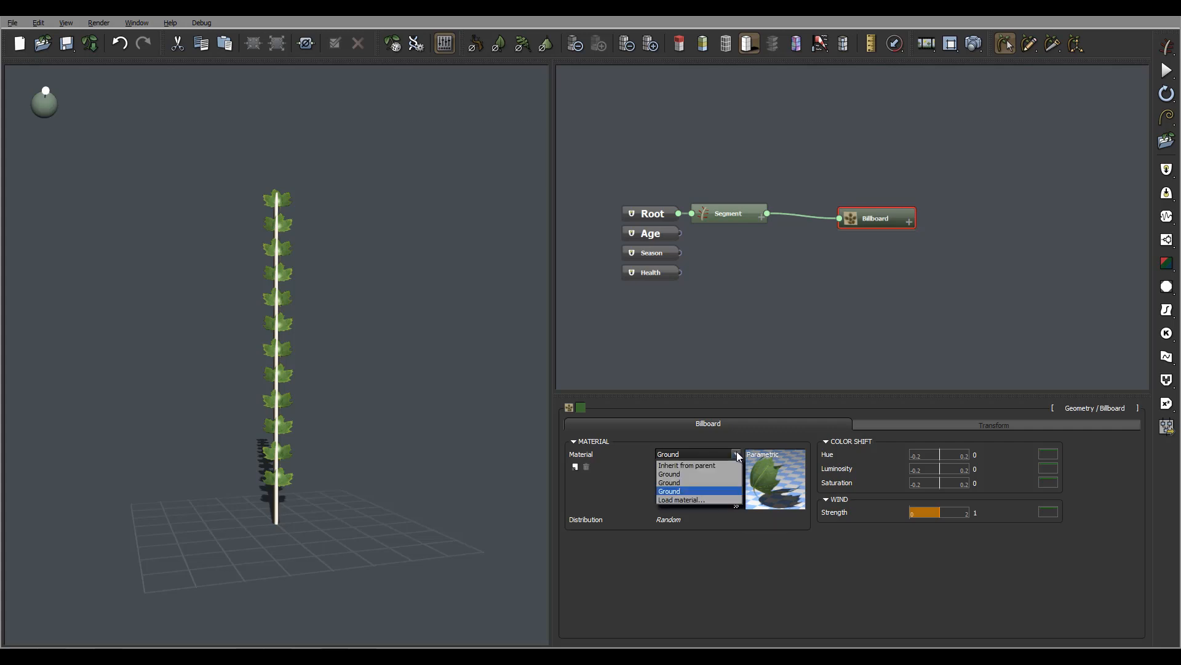
click(603, 491)
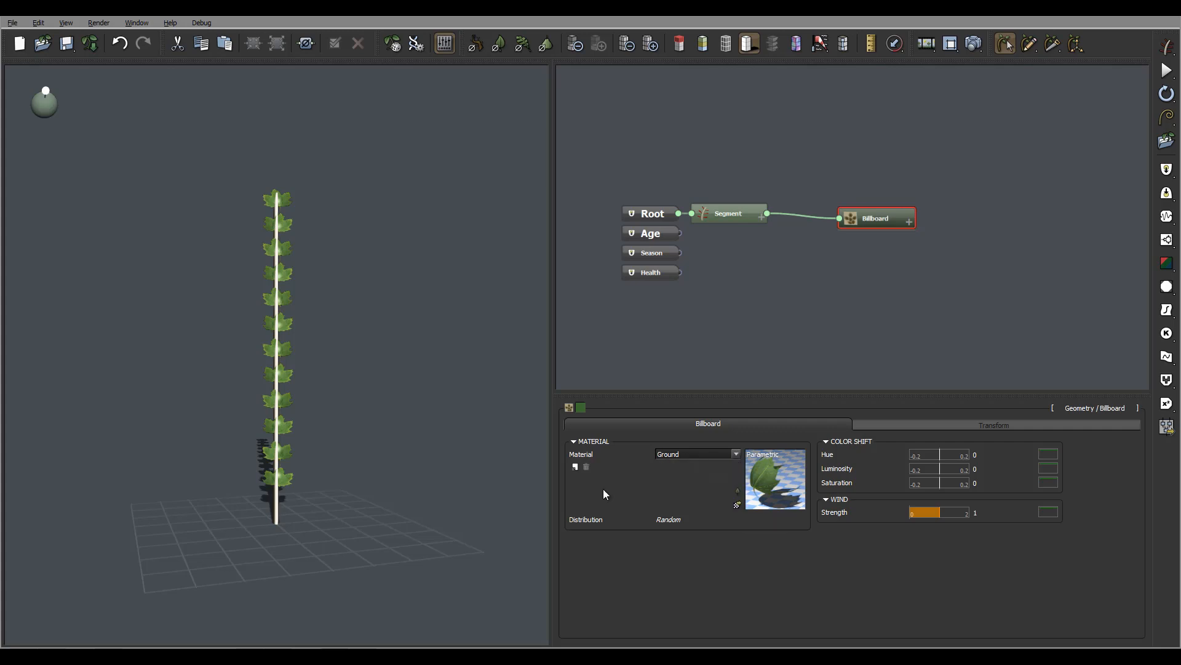
click(775, 479)
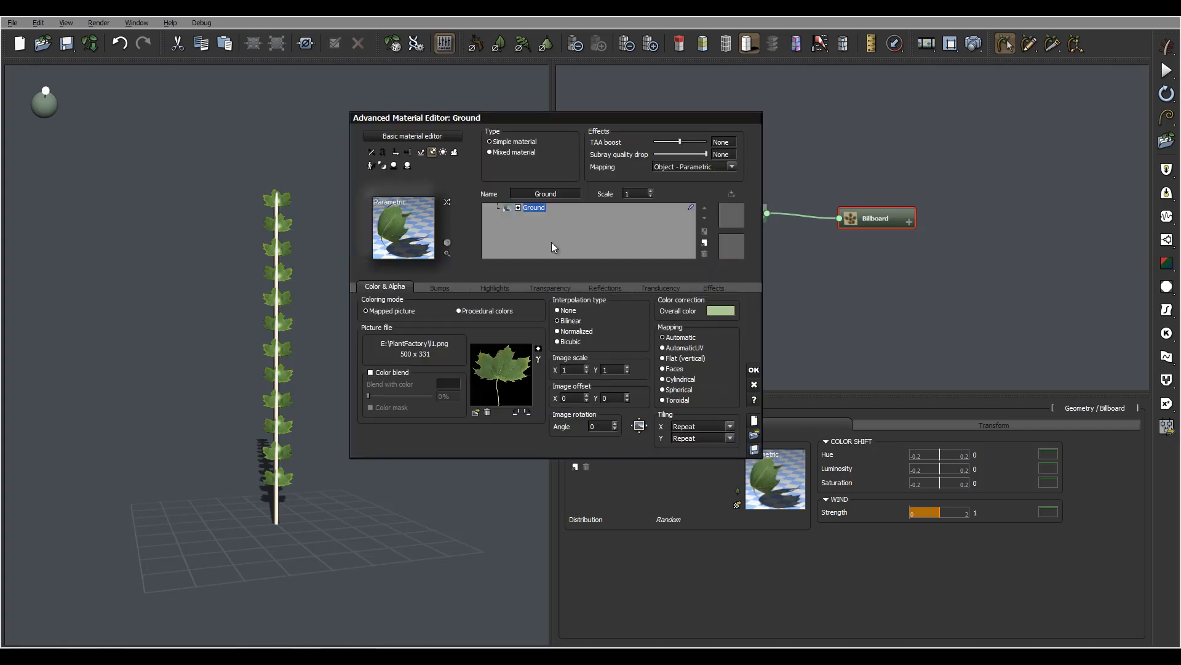
double_click(558, 193)
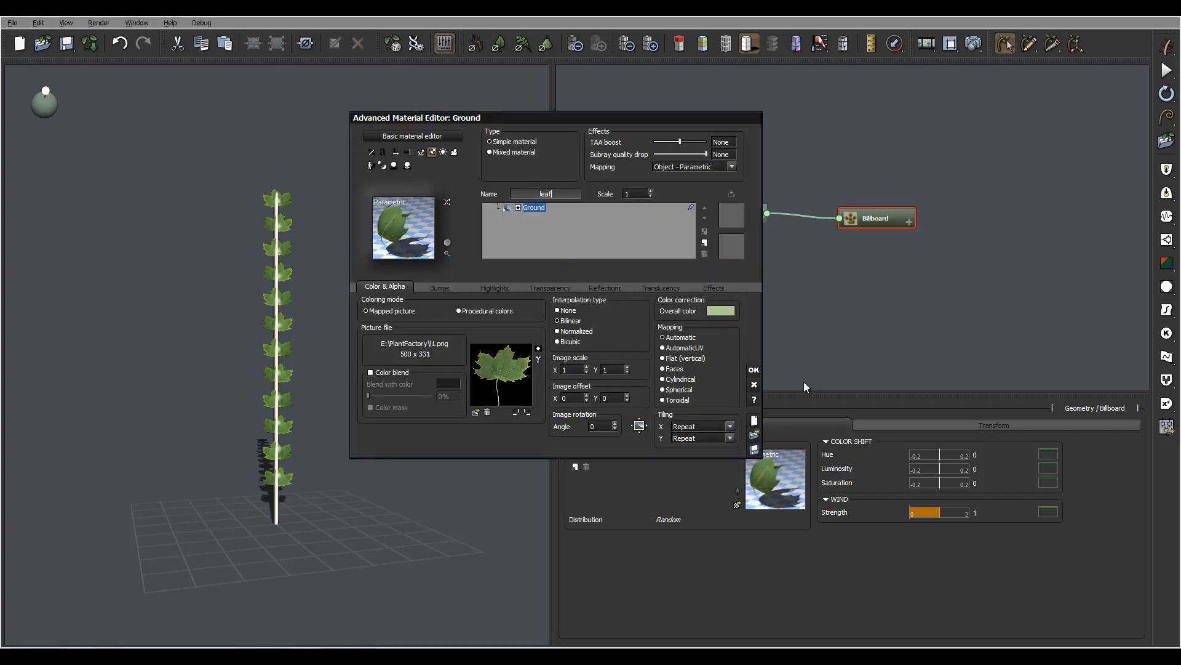
click(754, 370)
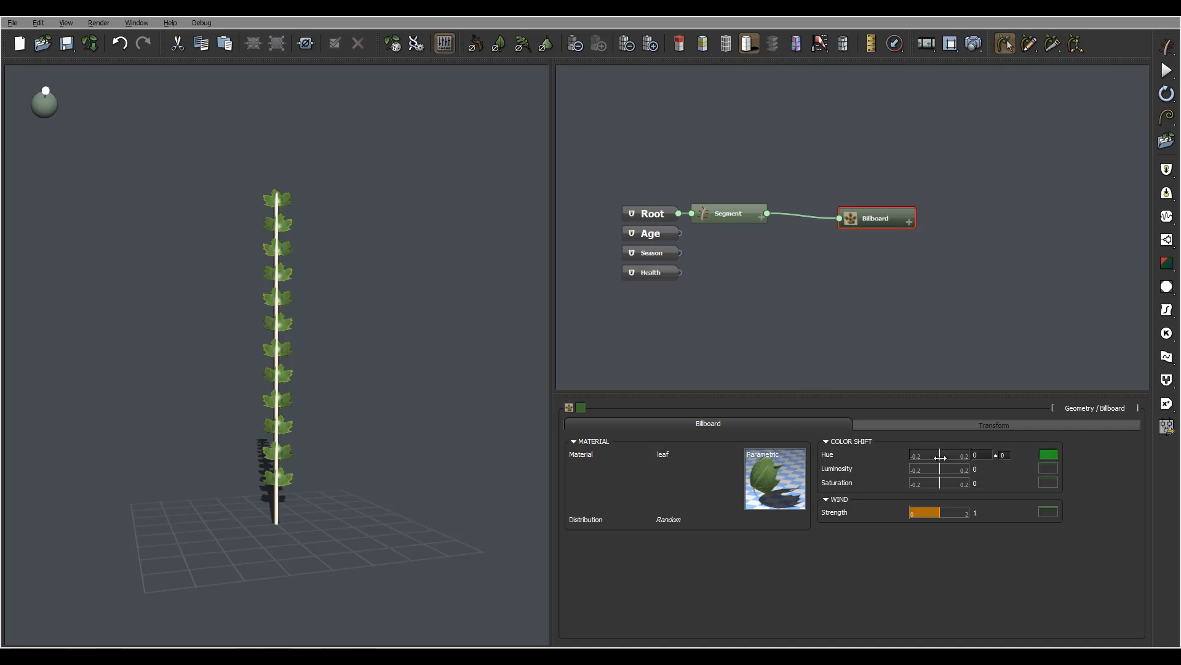
Try a hue shift of 0.07 on the Billboard, and set it to -0.04.
drag(940, 456, 944, 456)
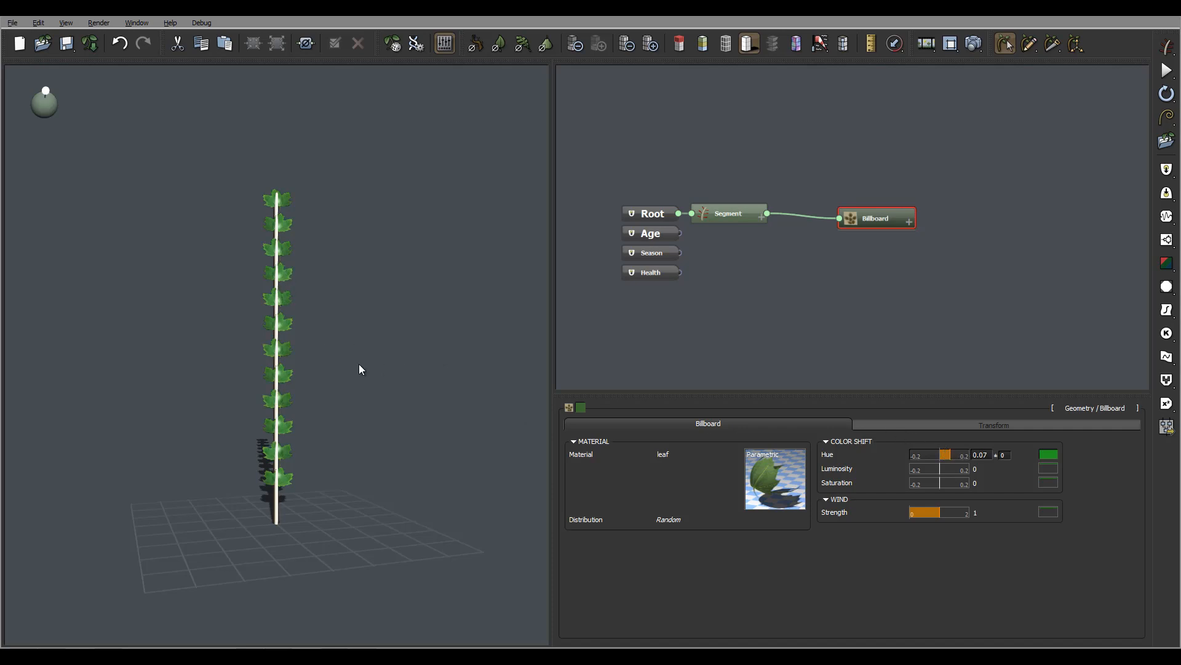
click(934, 453)
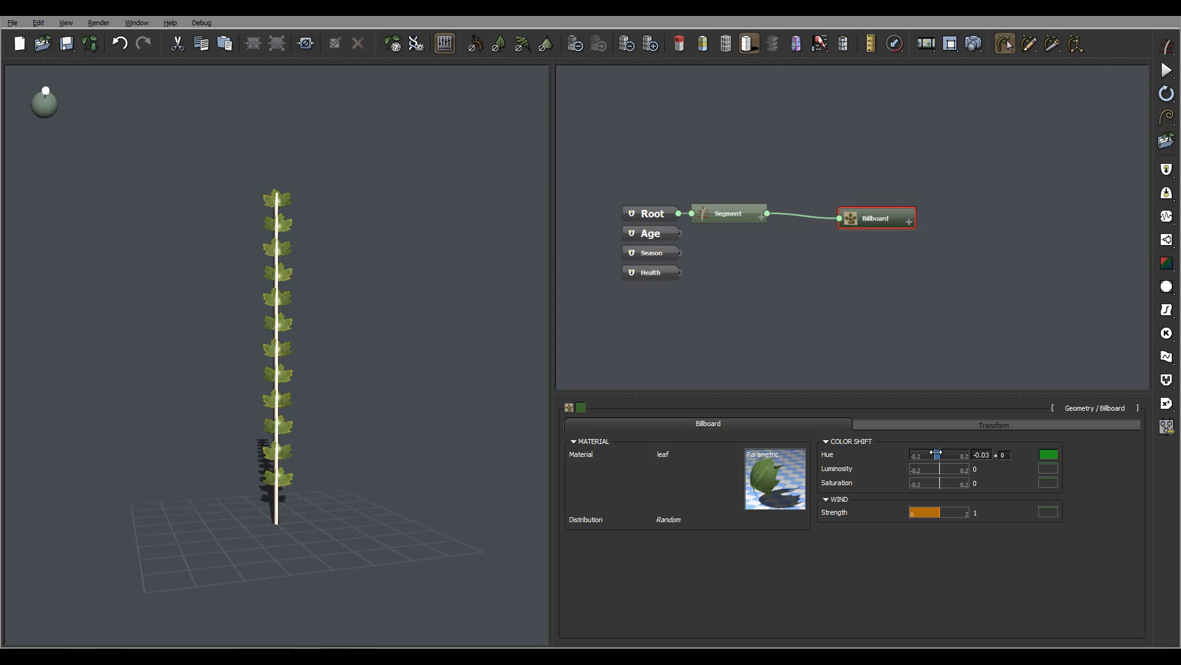
Give the Billboard's hue shift a random variation of 0.1.
click(1012, 456)
text(0.)
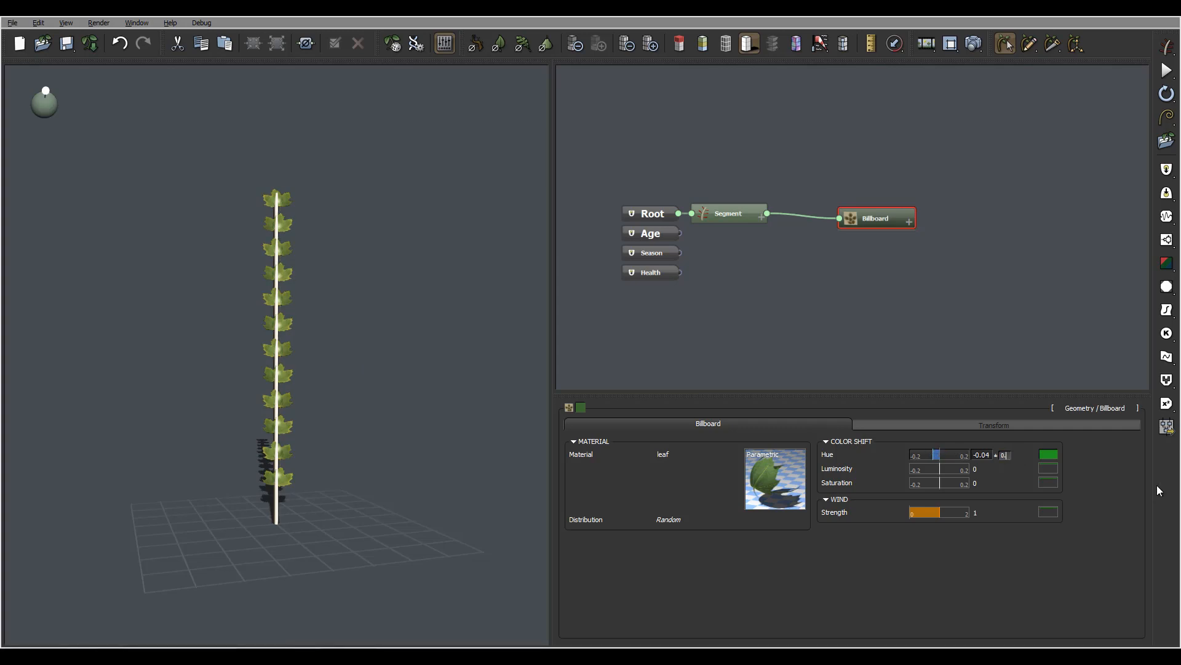
text(1)
key(Return)
right_drag(443, 320, 457, 374)
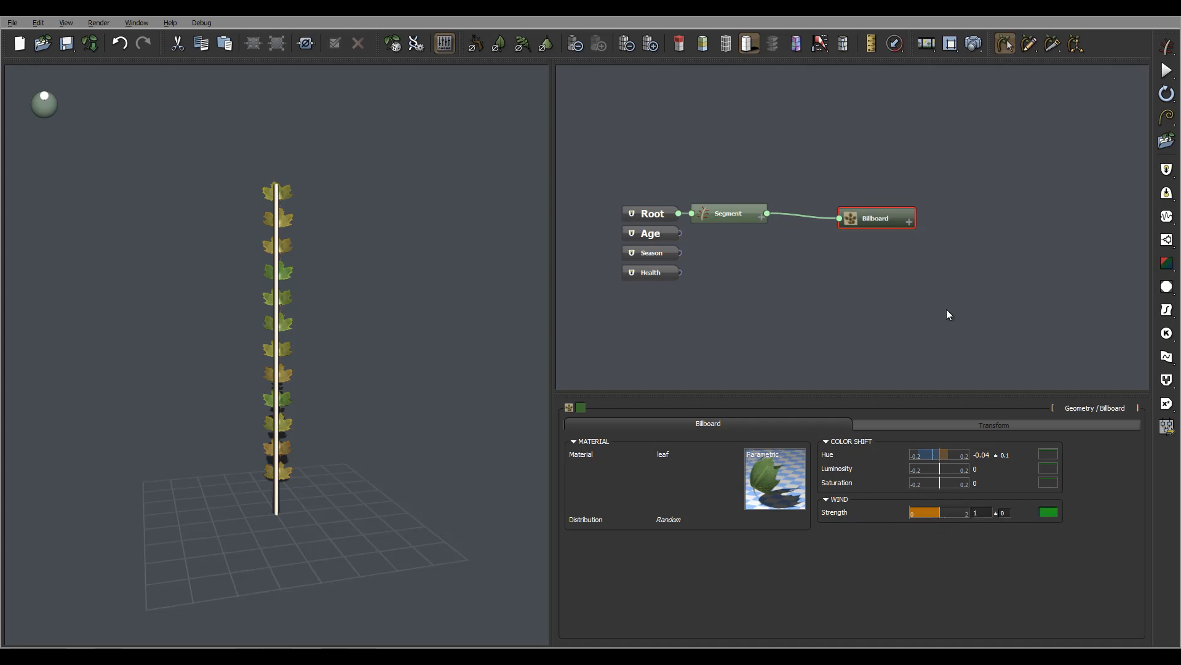
Preview the plant in wind, try Billboard wind strengths of 2.43 and 0, and set the strength to 0.78.
click(819, 43)
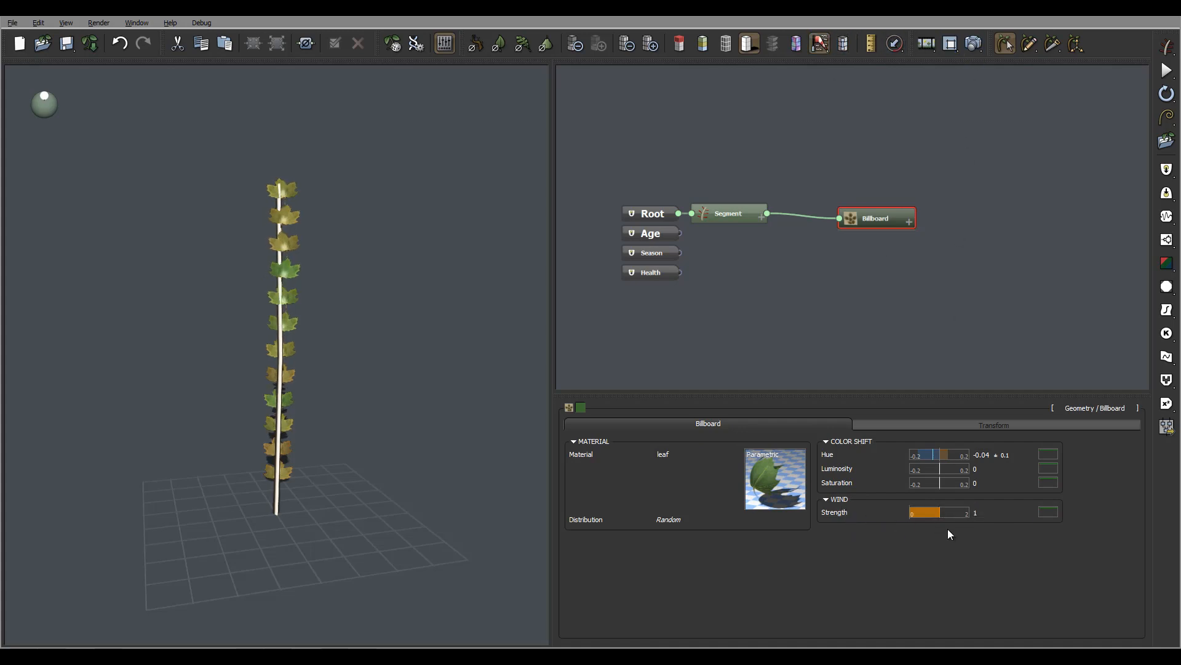
drag(943, 513, 982, 513)
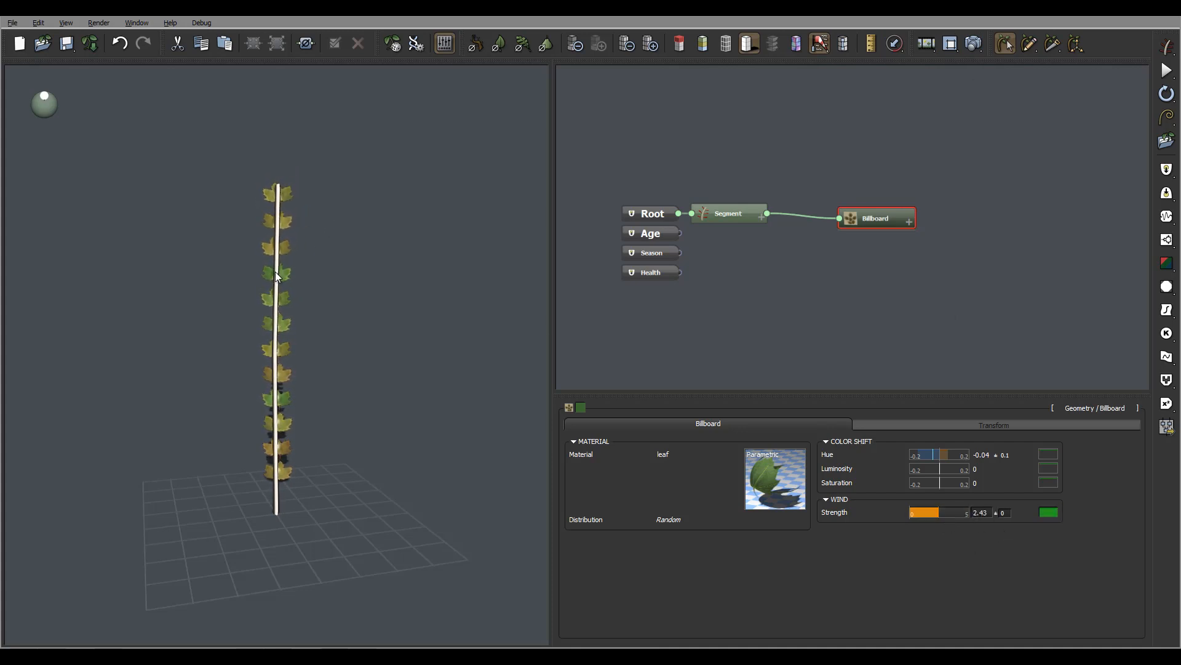
drag(390, 304, 283, 318)
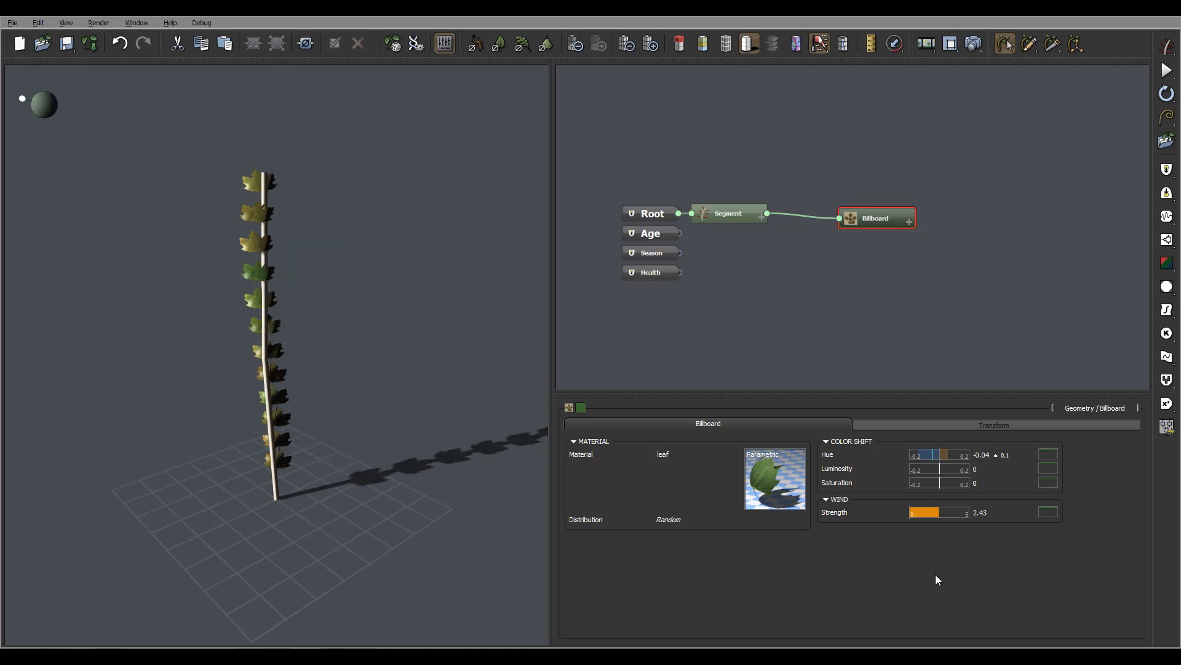
drag(942, 514, 910, 513)
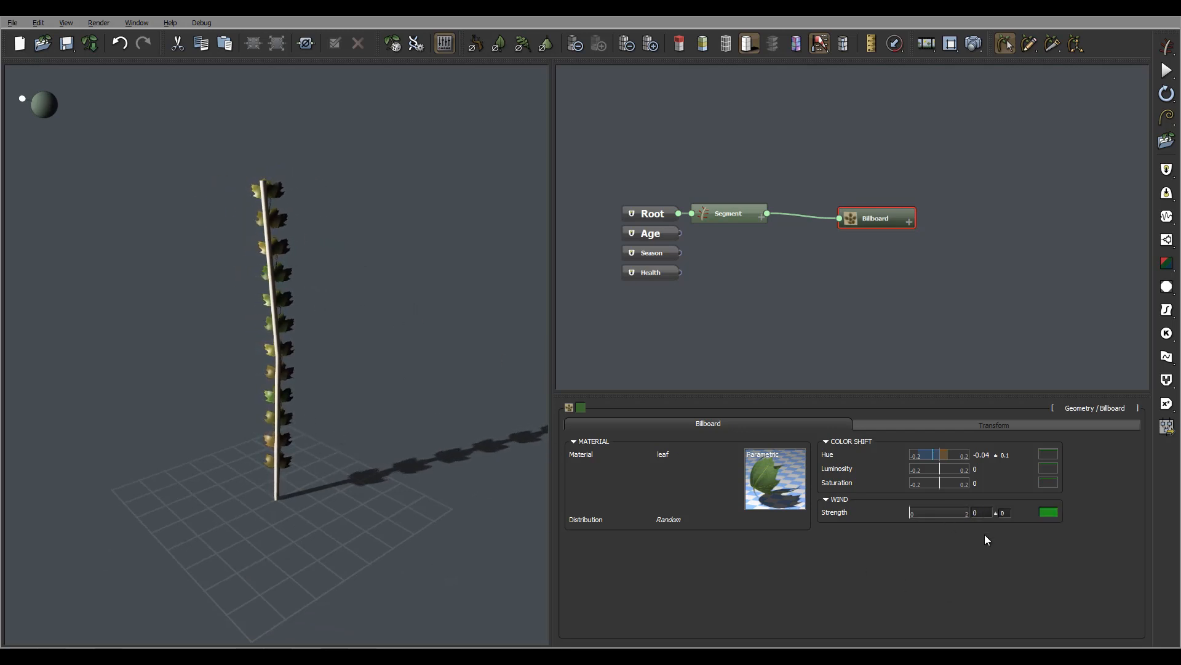
click(940, 514)
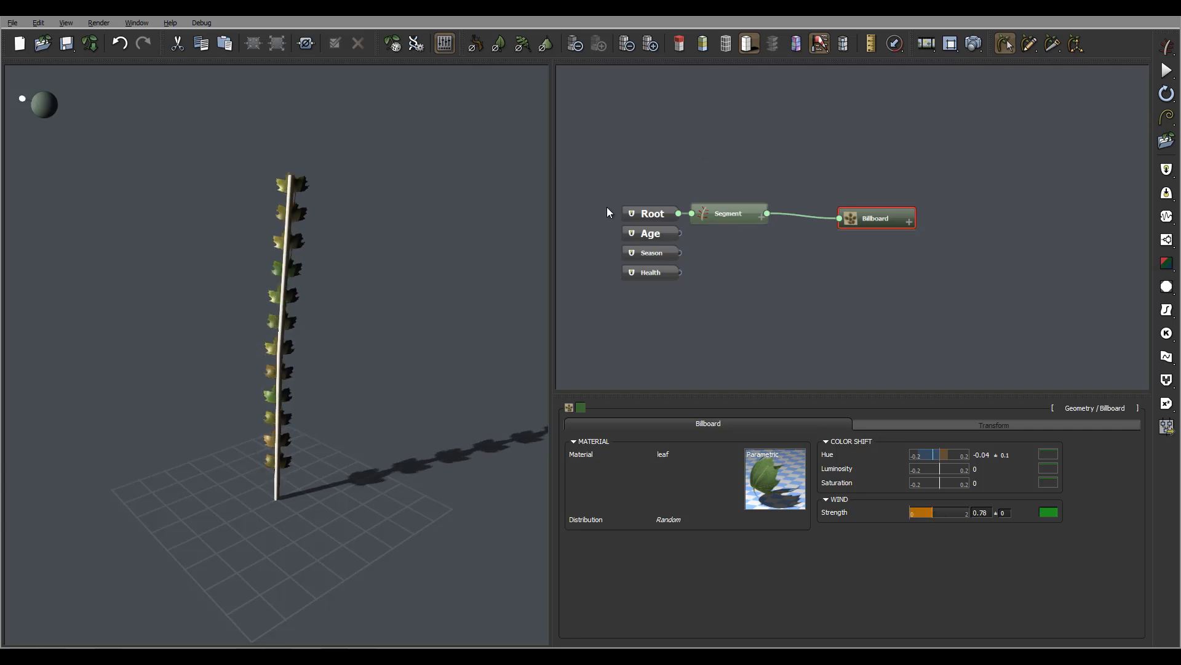
right_drag(342, 266, 401, 242)
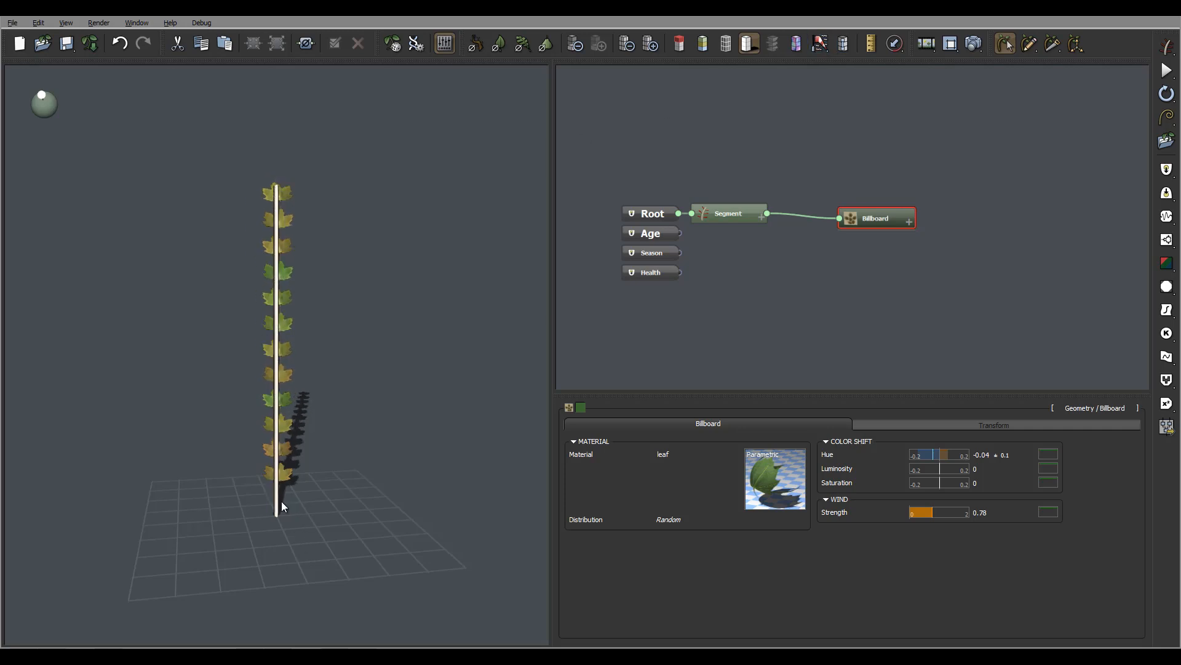
In the Segment's Billboard orientation settings, set the angle to 78°, the coil to 81° and the rotation to 99°.
click(751, 217)
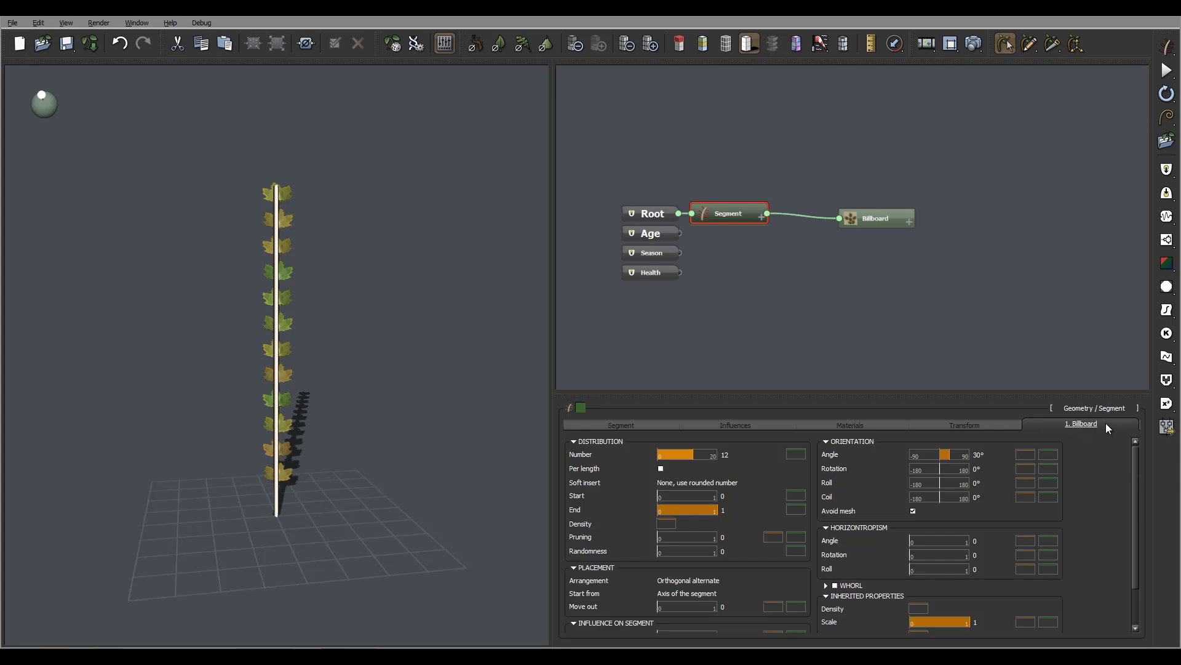
drag(954, 454, 965, 455)
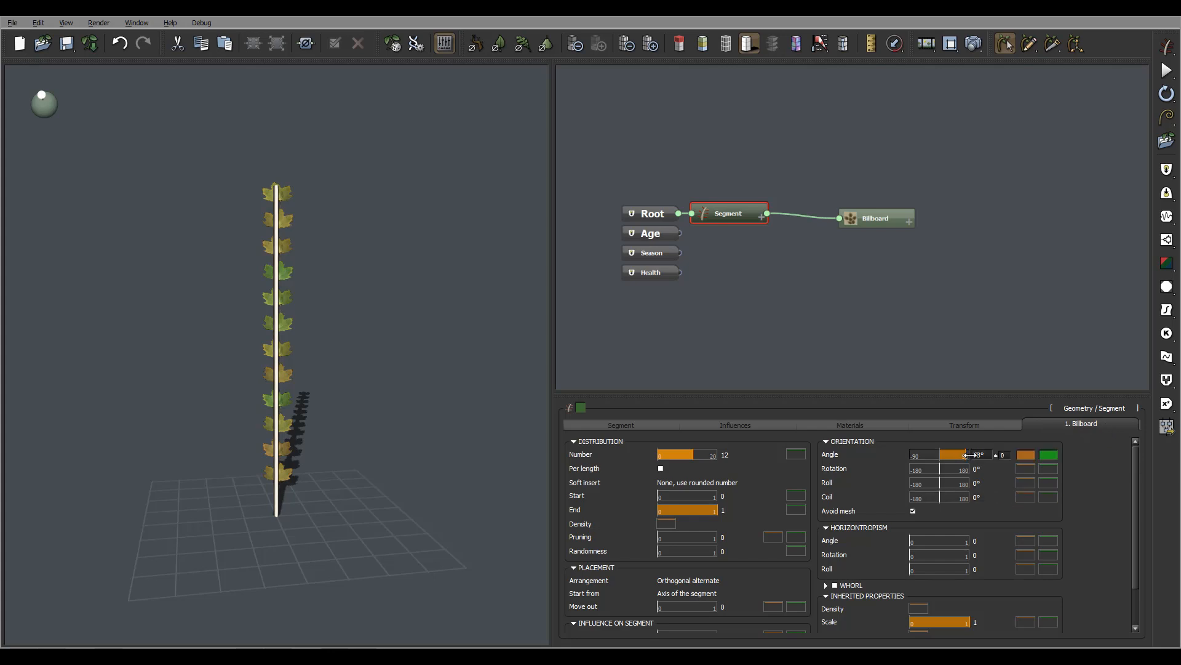
right_drag(489, 334, 445, 330)
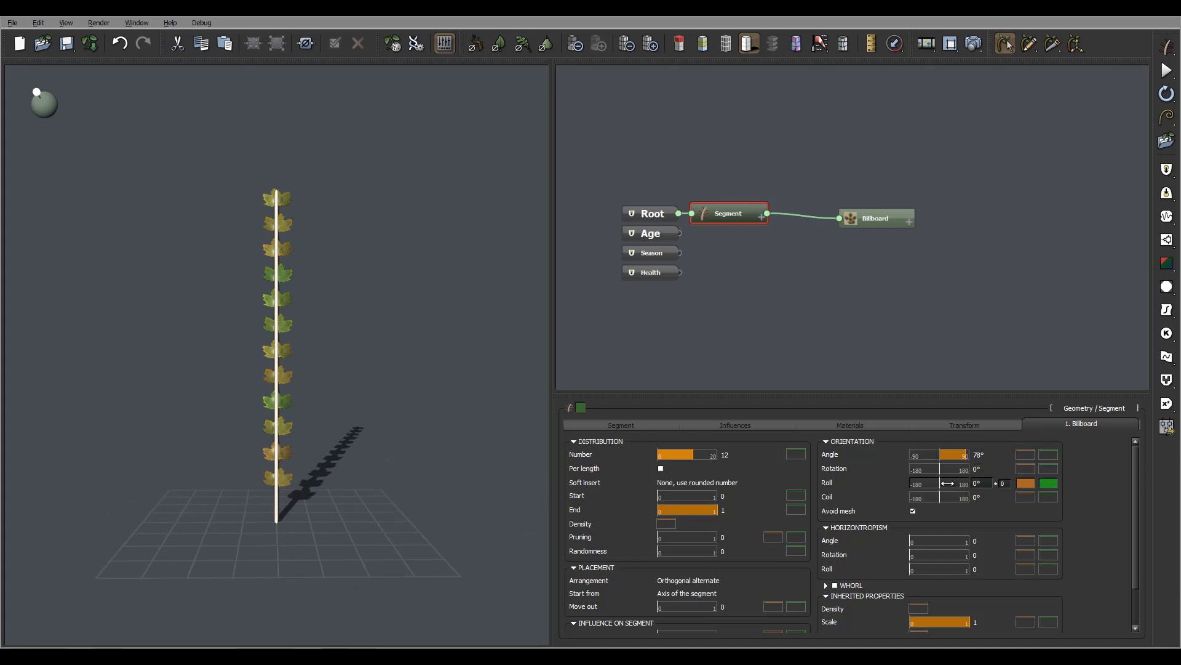
drag(941, 497, 958, 473)
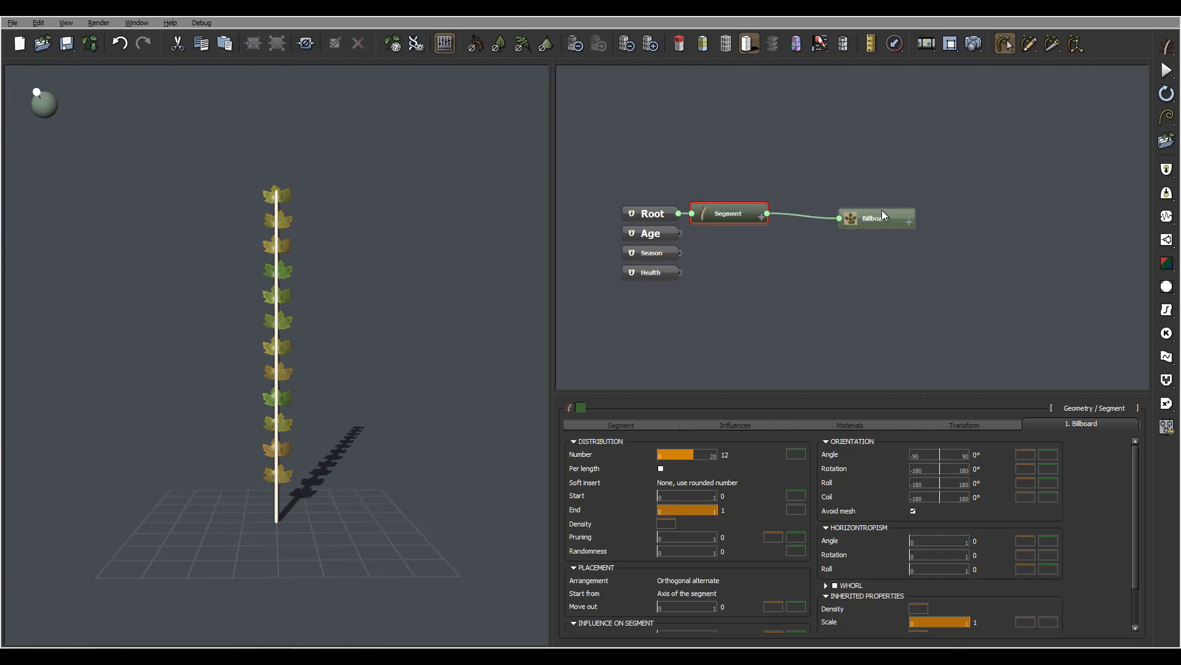
Set the Billboard's global offset to 0.61 radially and 0.71 axially.
click(882, 212)
click(991, 424)
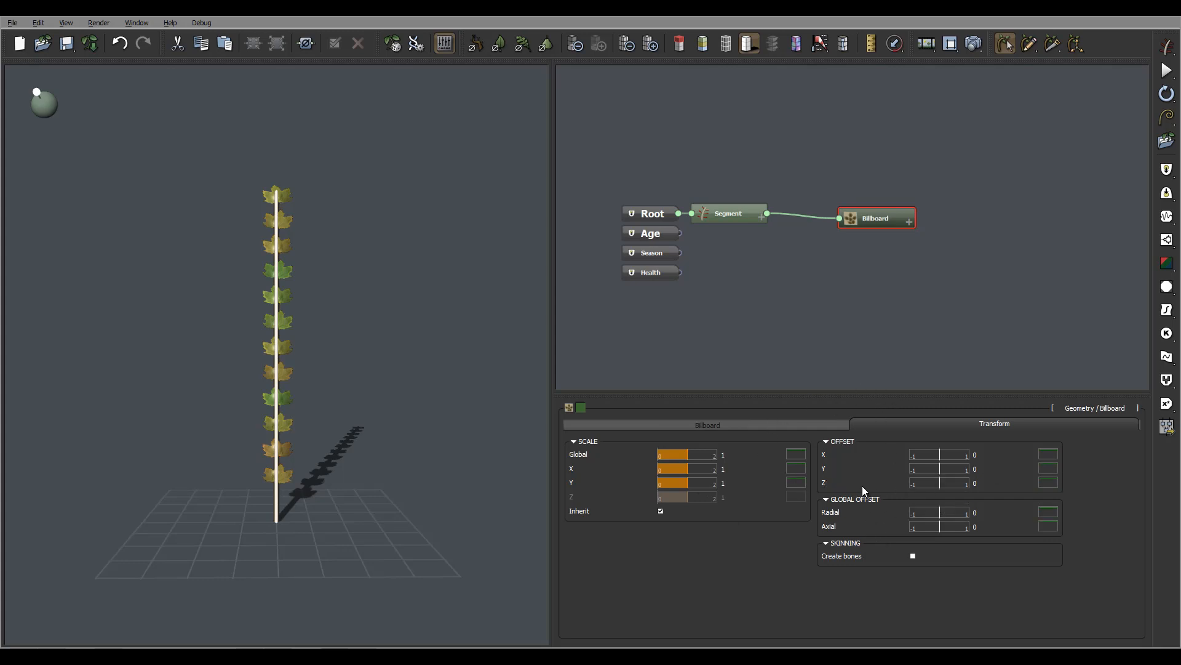
drag(946, 510, 962, 512)
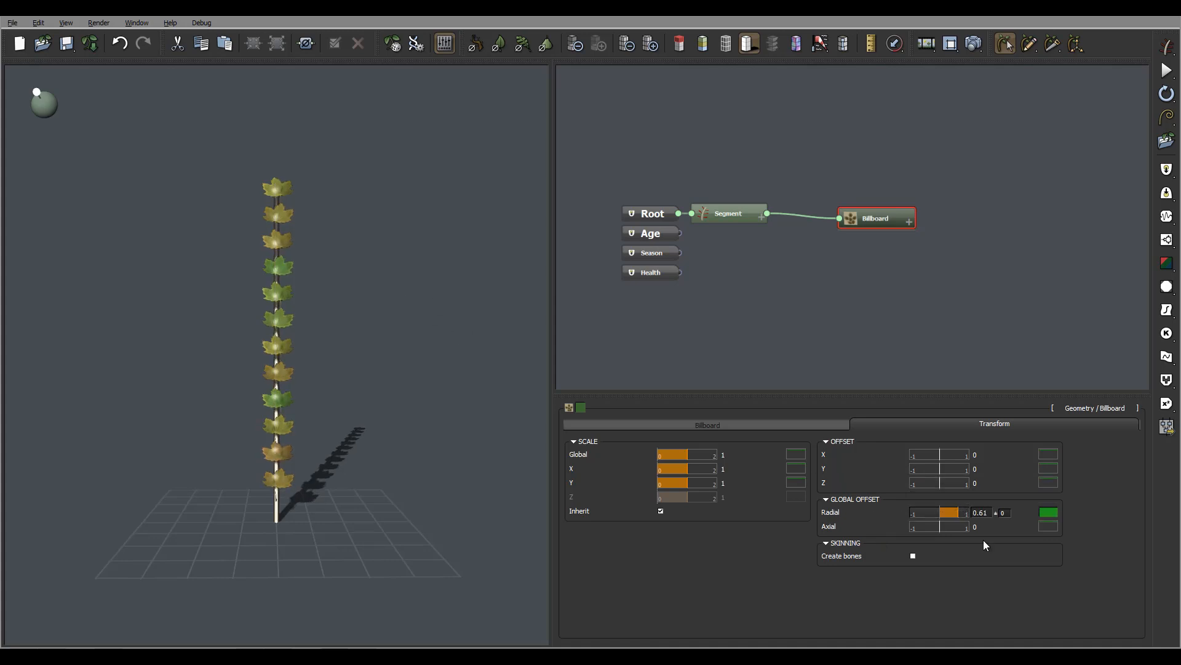
drag(945, 526, 964, 527)
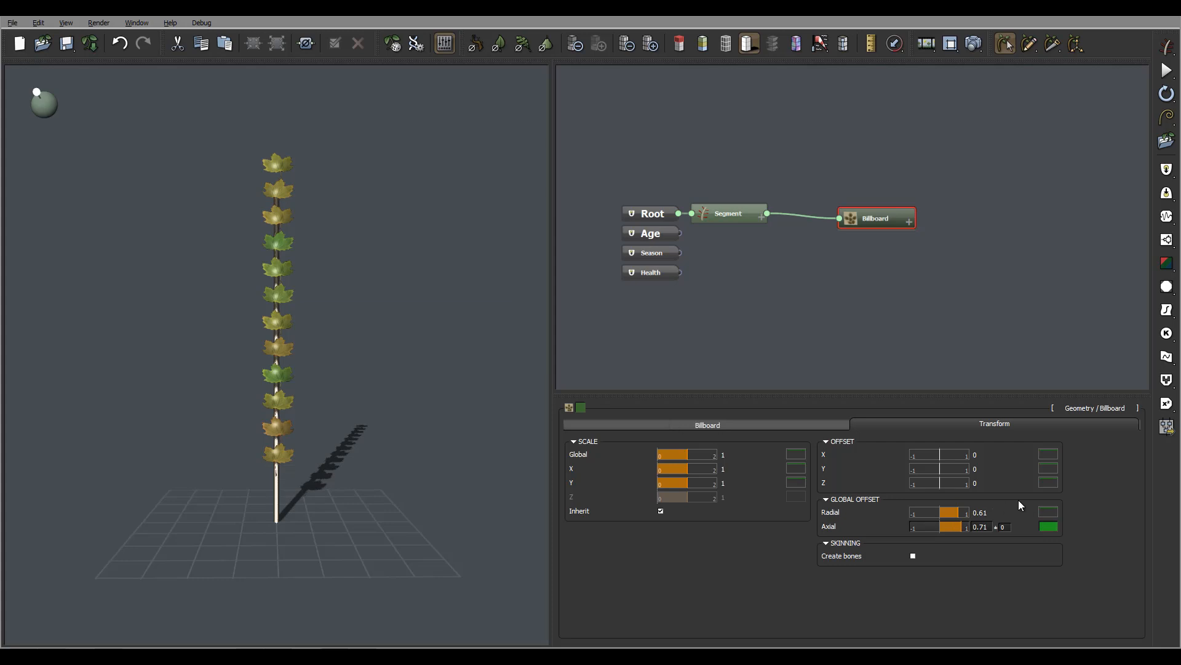
Scale the Billboard globally to 1.37 and set its local offset to X 0.12, Y 0.02 and Z 0.06.
mouse_move(686, 455)
mouse_down()
mouse_move(709, 455)
mouse_move(698, 455)
mouse_up()
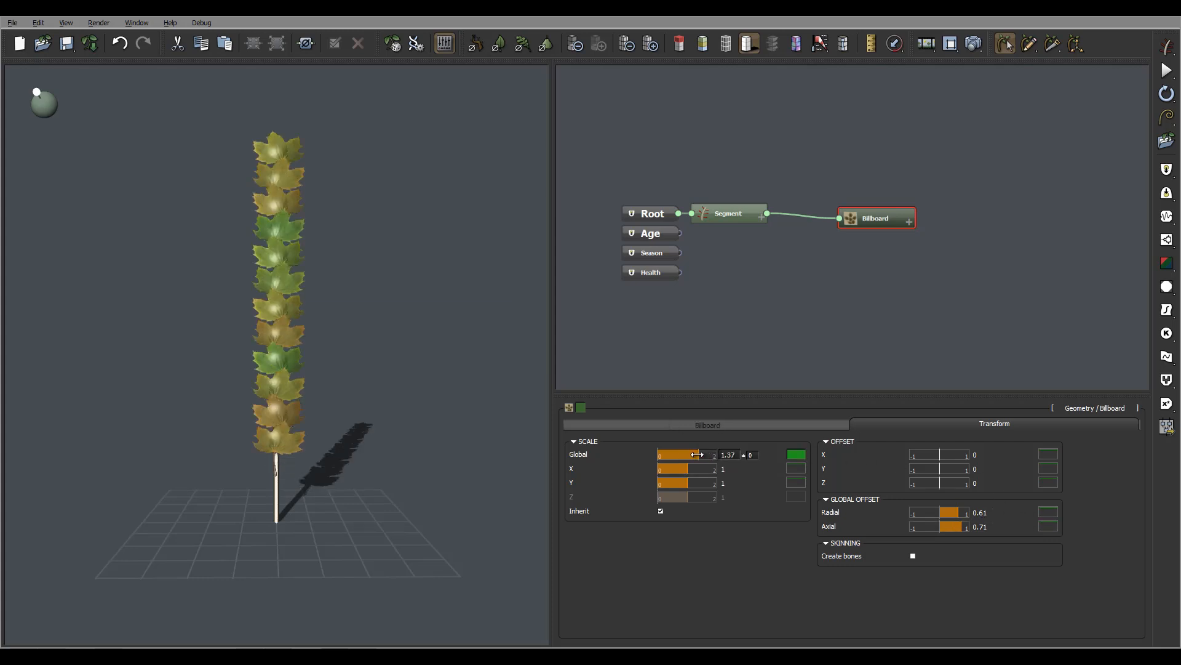
drag(940, 455, 944, 483)
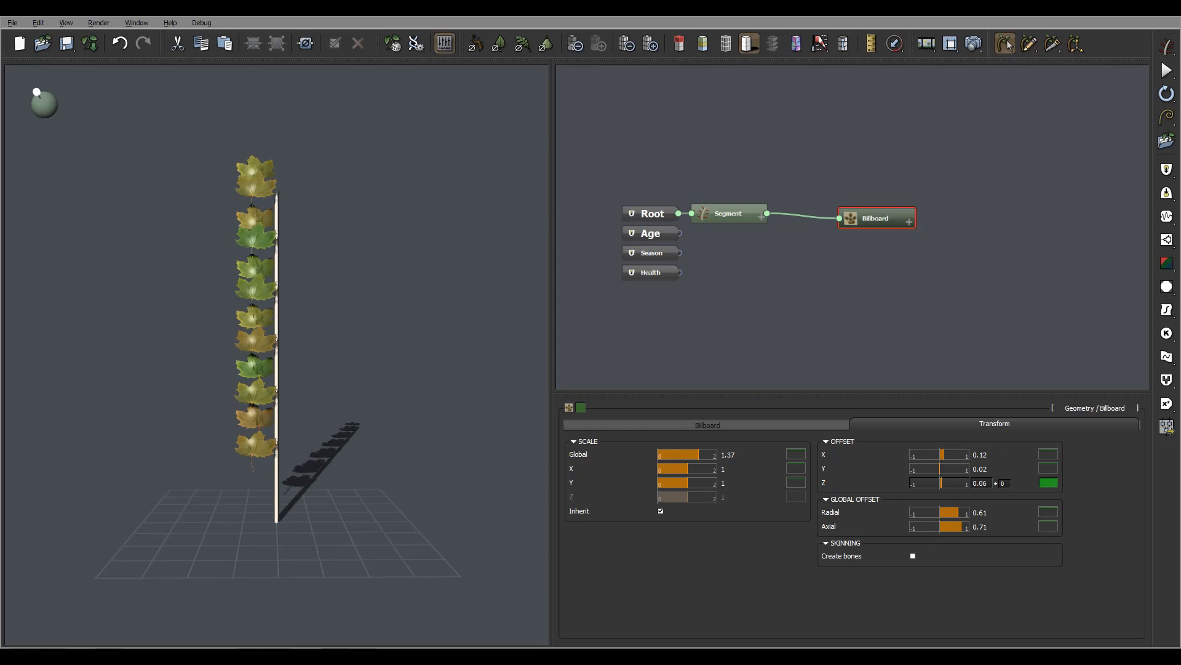
drag(238, 234, 319, 280)
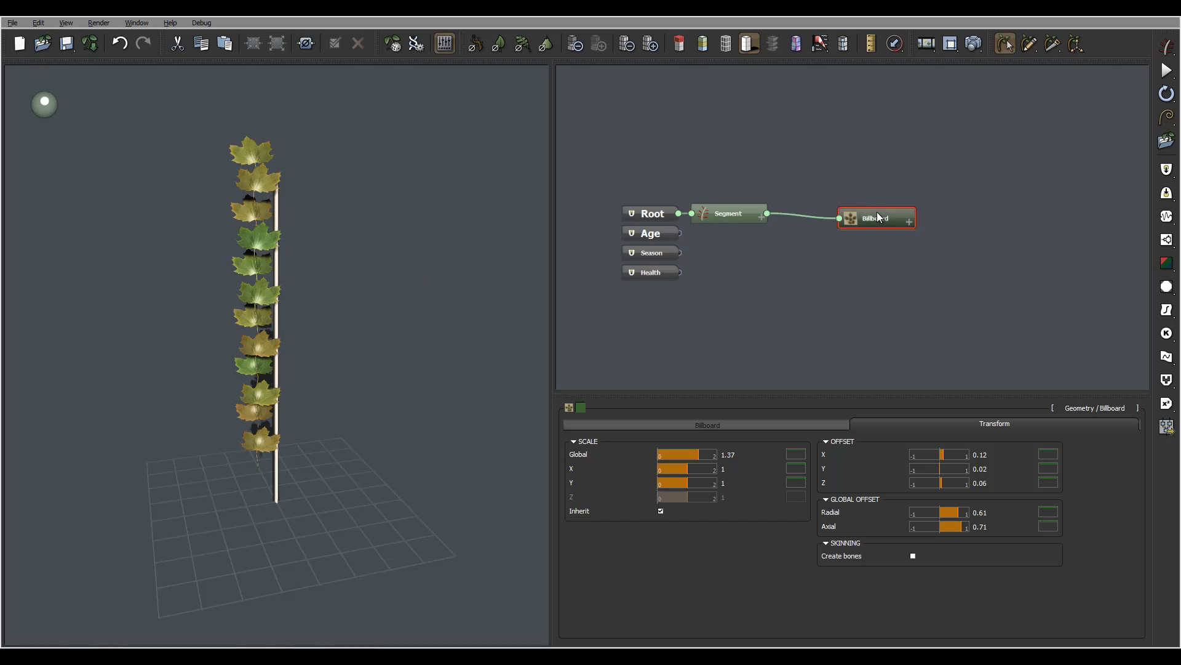
click(701, 424)
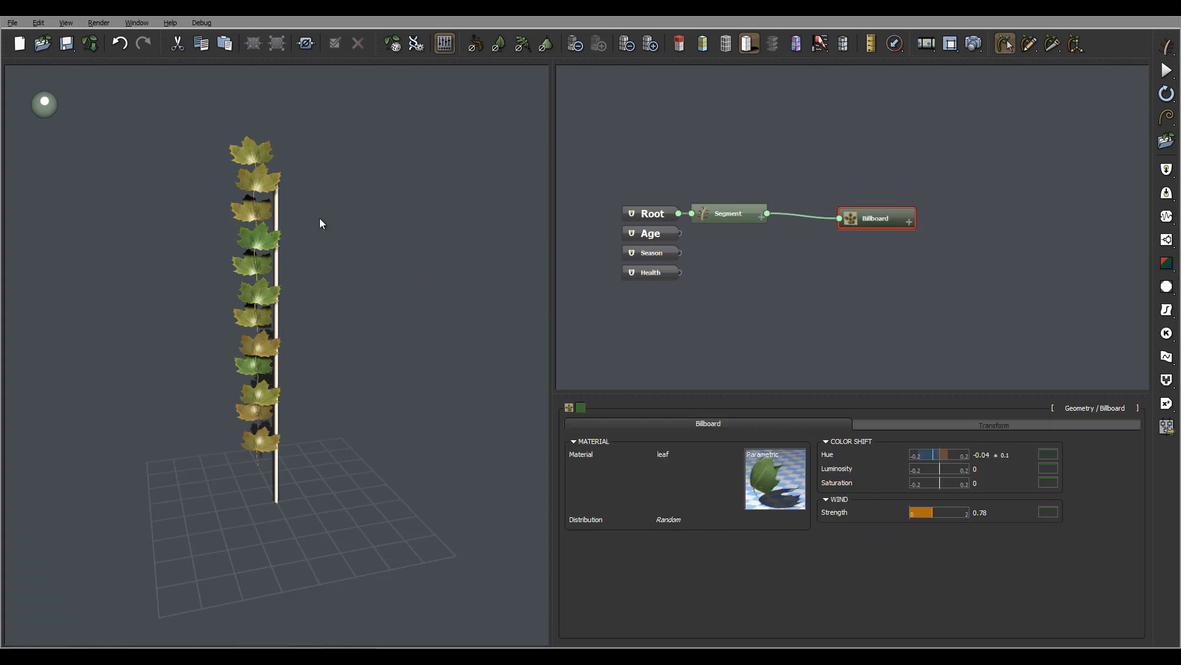